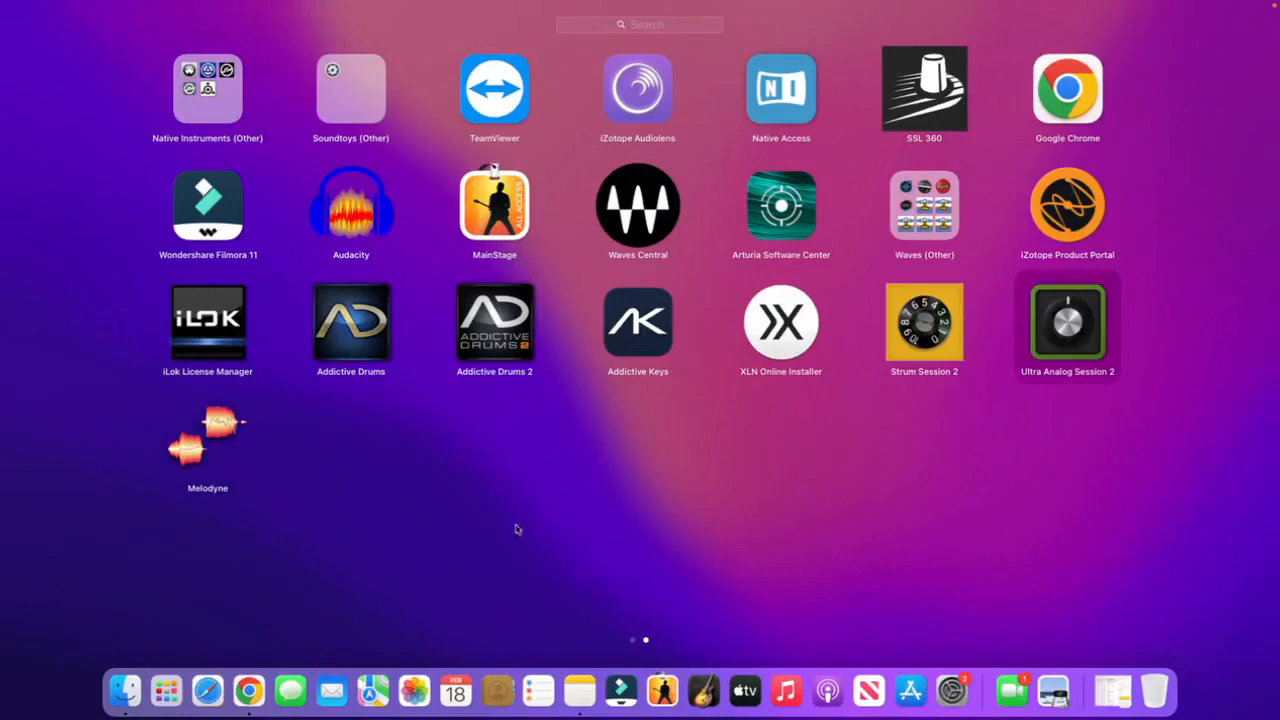
# Step: Launch QuickTime Player from the Other folder on the first page of Launchpad
pyautogui.click(634, 646)
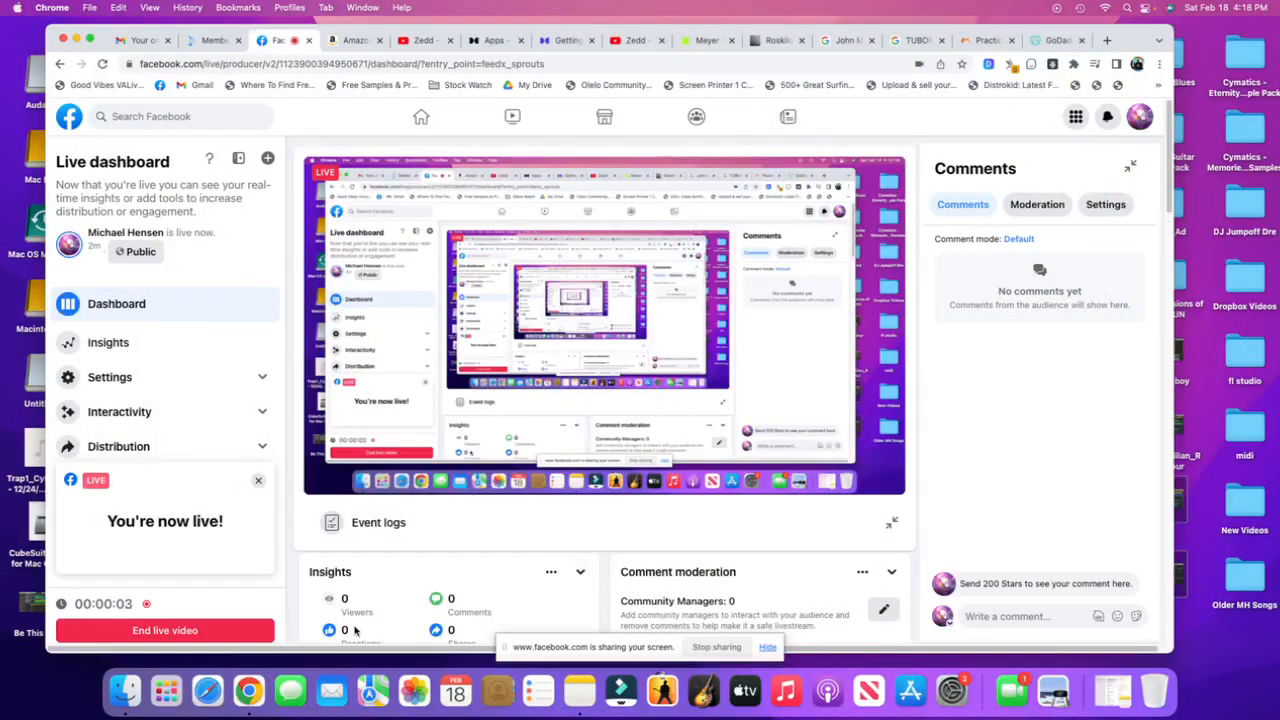
pyautogui.click(184, 679)
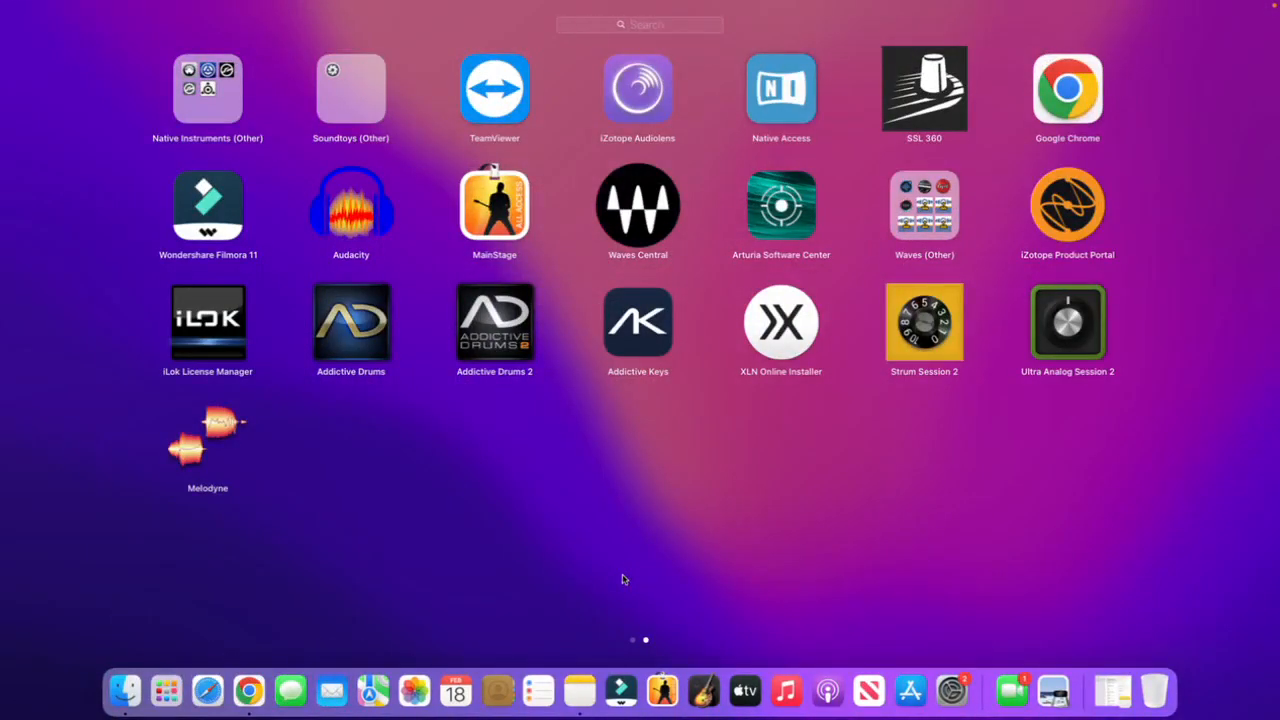
pyautogui.press('Left')
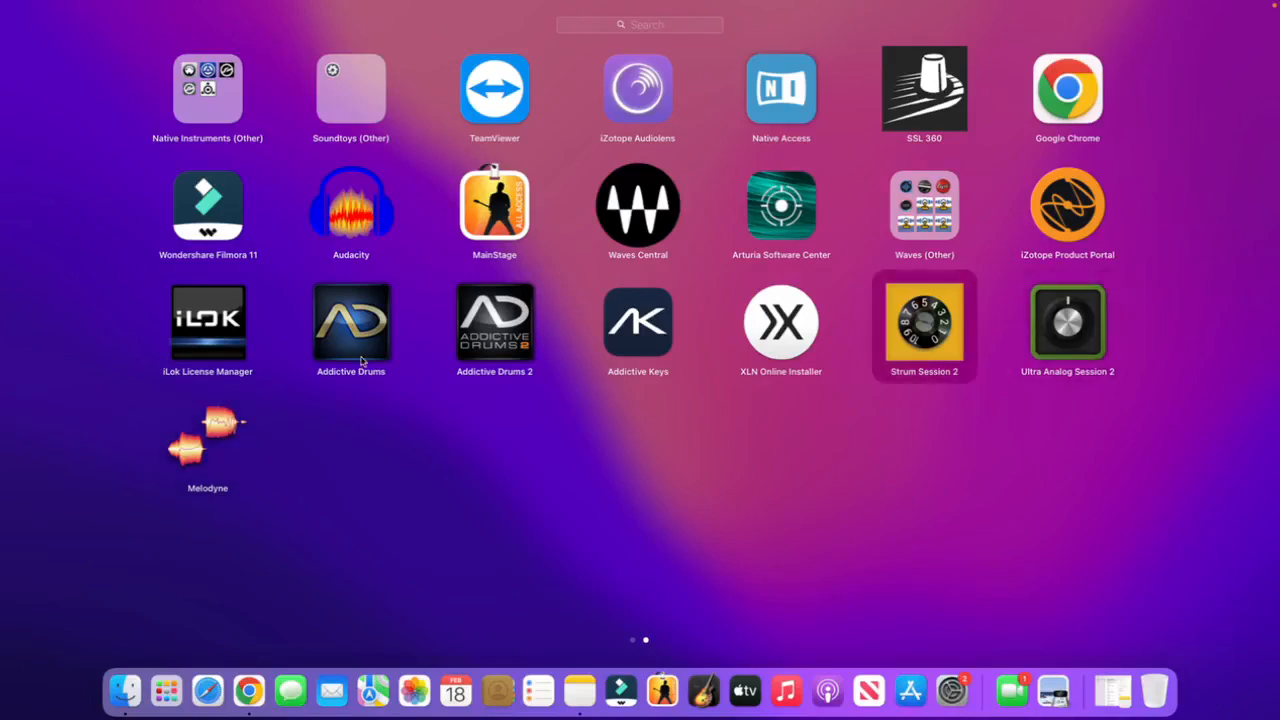
pyautogui.click(630, 643)
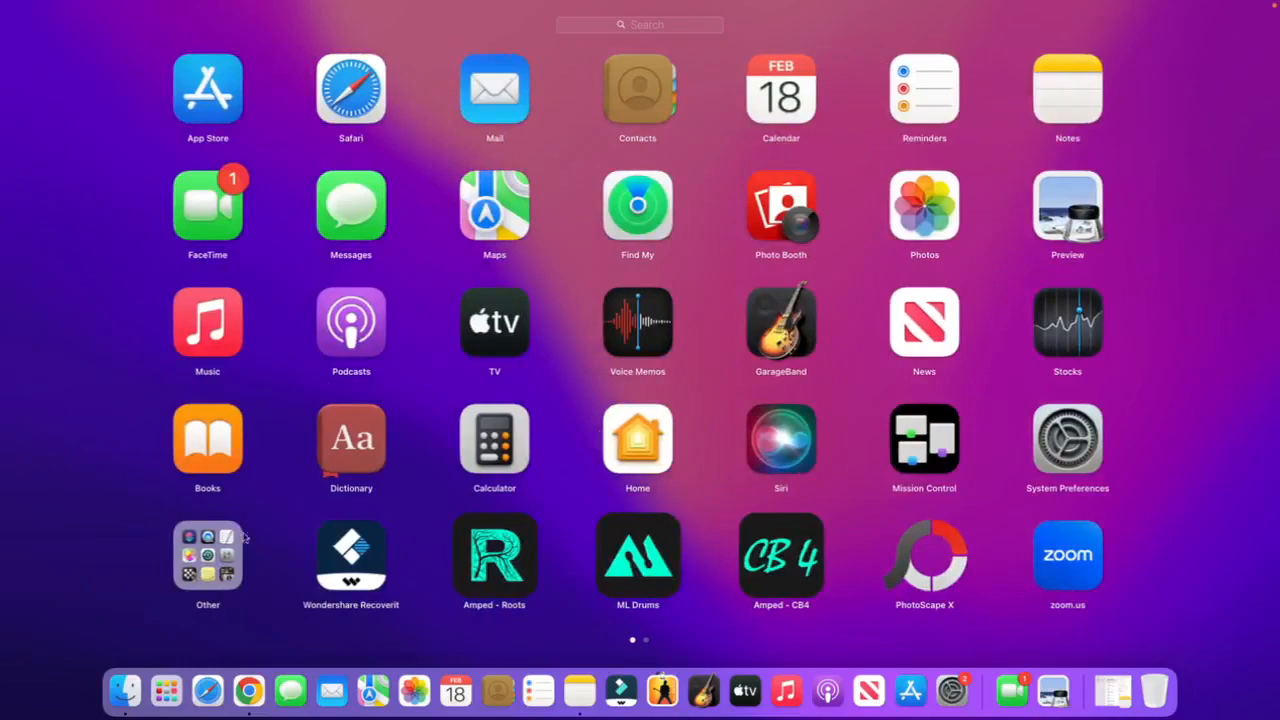
pyautogui.click(240, 537)
pyautogui.click(336, 146)
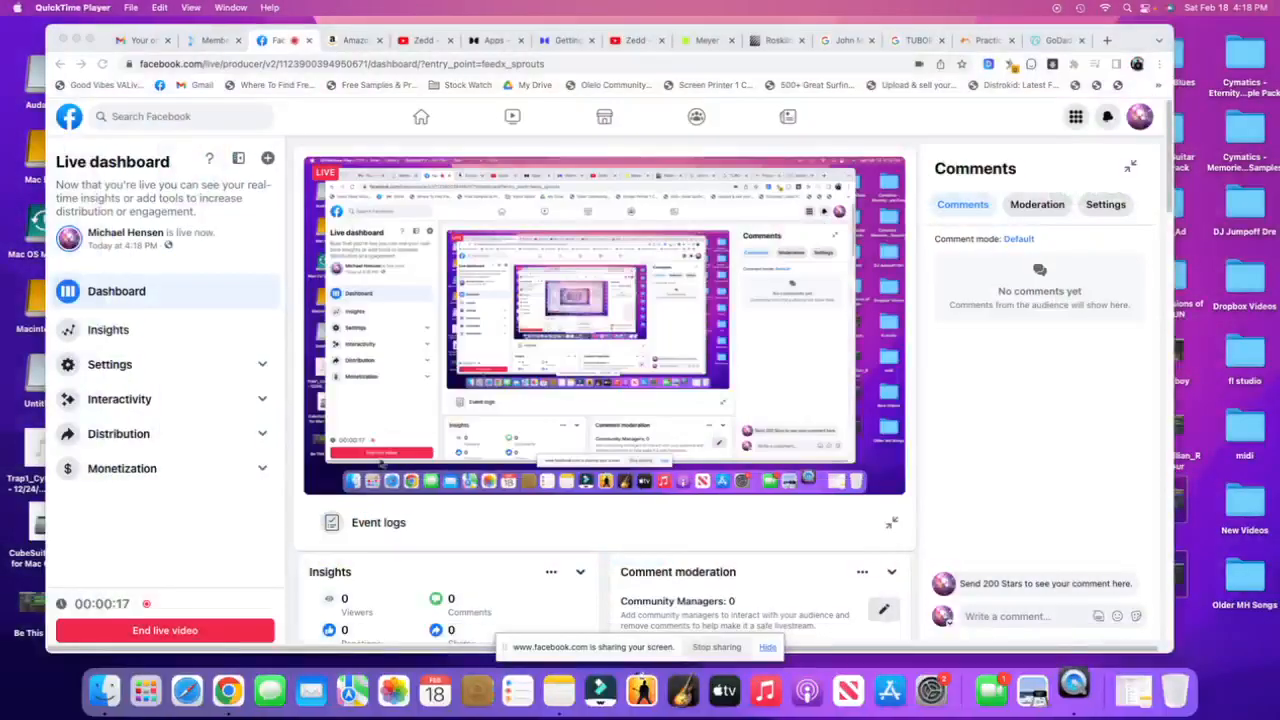
# Step: Switch to the ASCAP online work registration form and enter "Run Run" as the work title
pyautogui.click(212, 40)
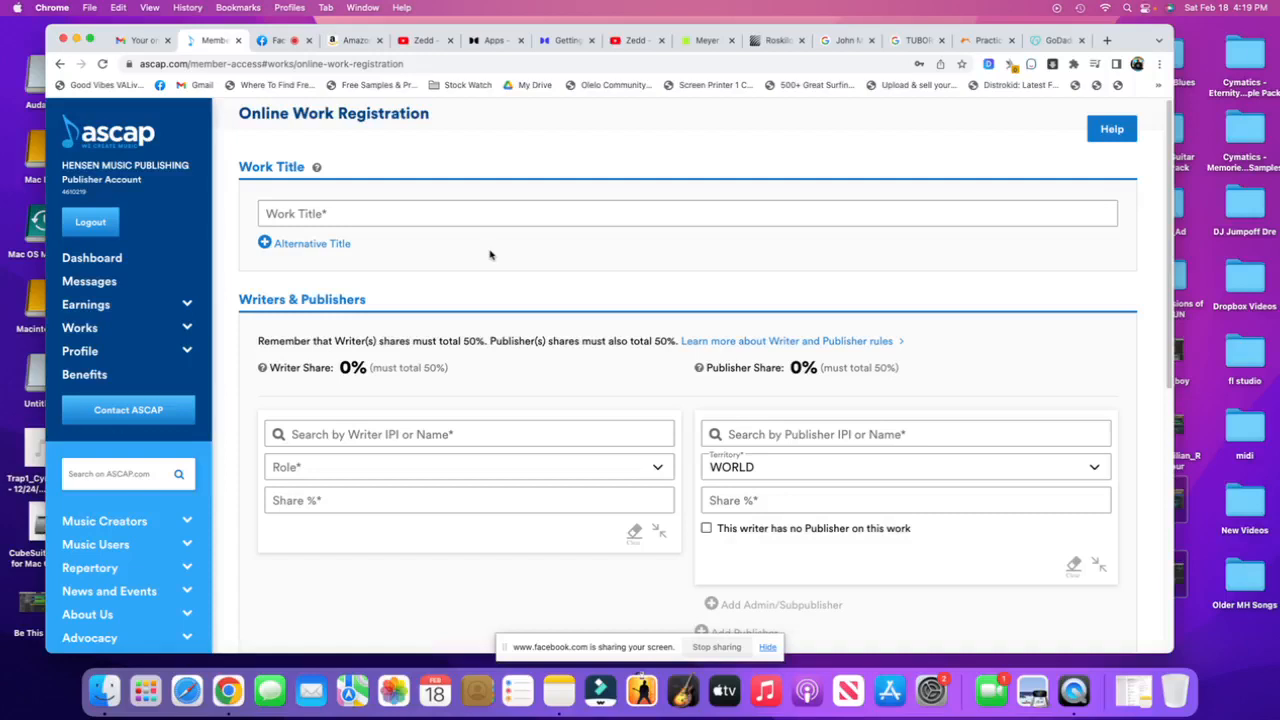
pyautogui.click(506, 214)
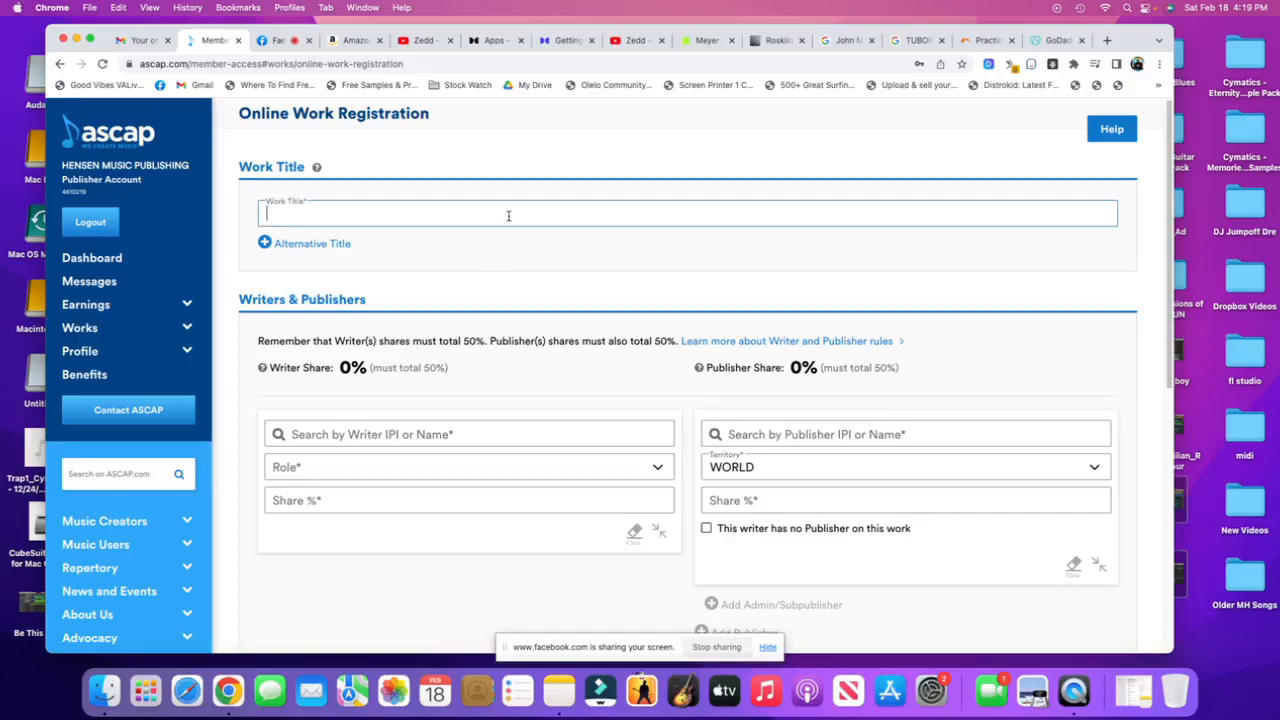
pyautogui.write('Run Run')
# Step: Search for the writer by first name and choose the matching ASCAP entry among the recent writers
pyautogui.click(442, 432)
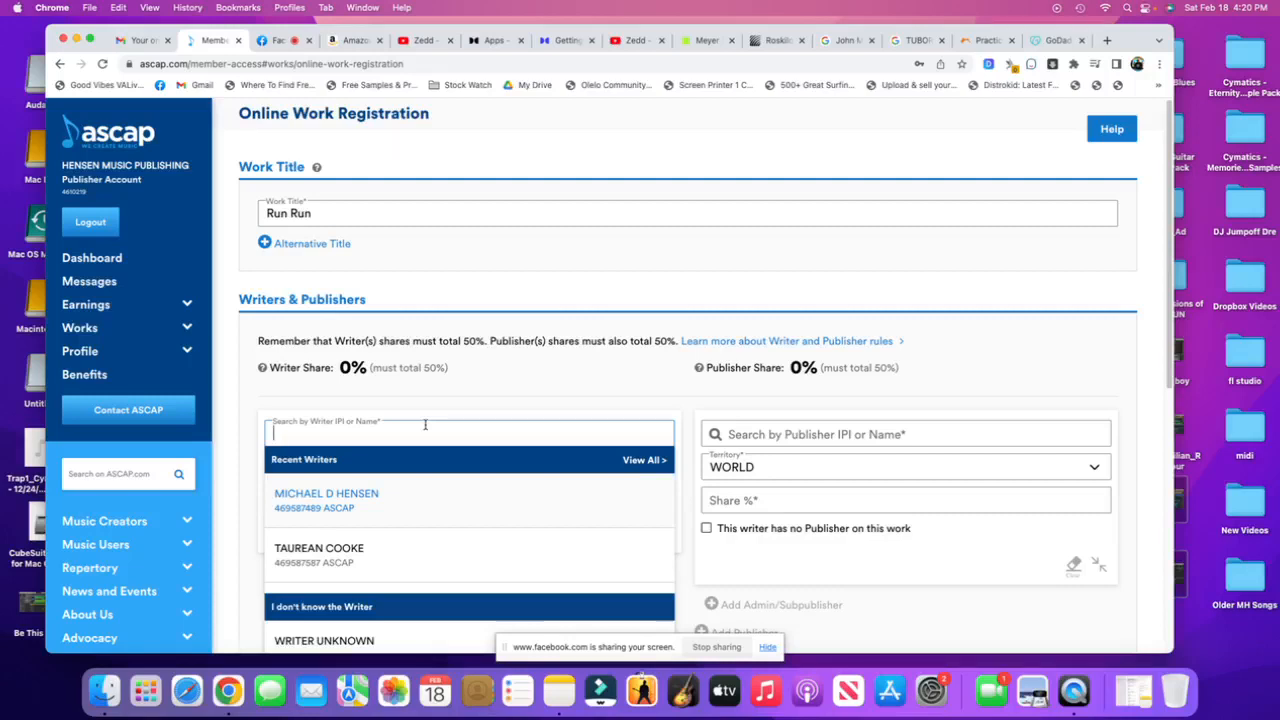
pyautogui.write('Michael')
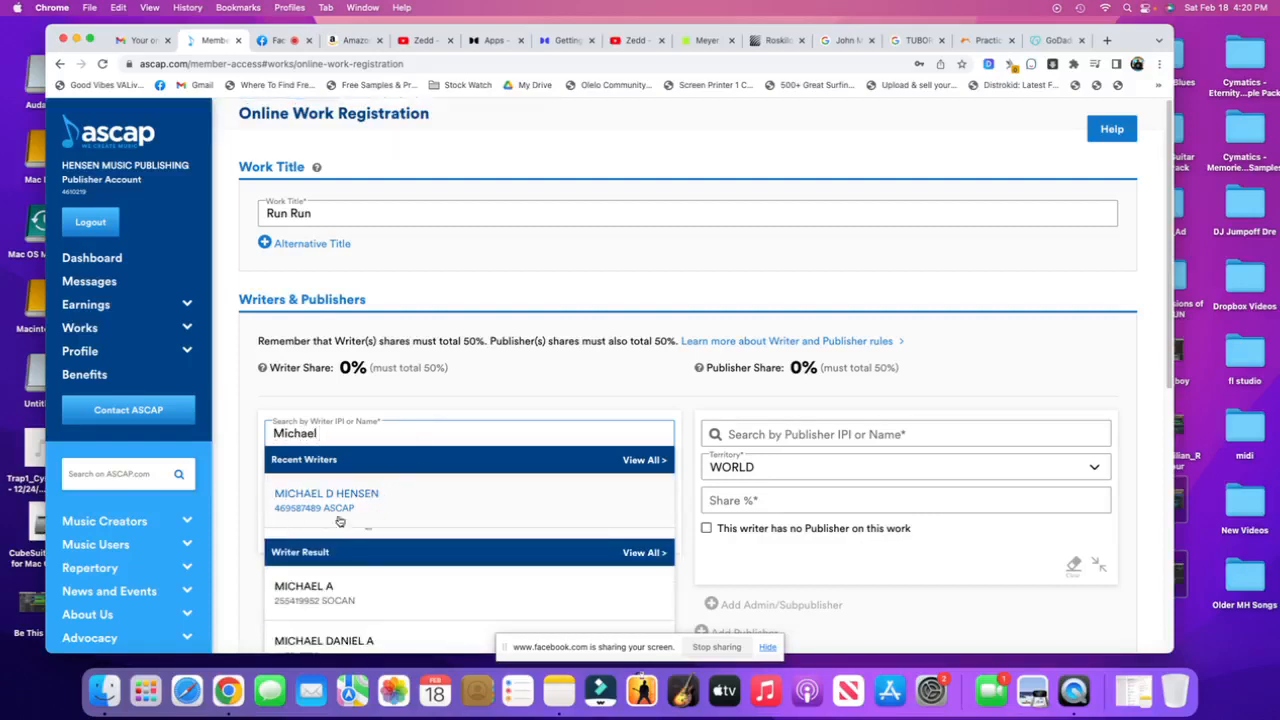
pyautogui.scroll(-2, 355, 511)
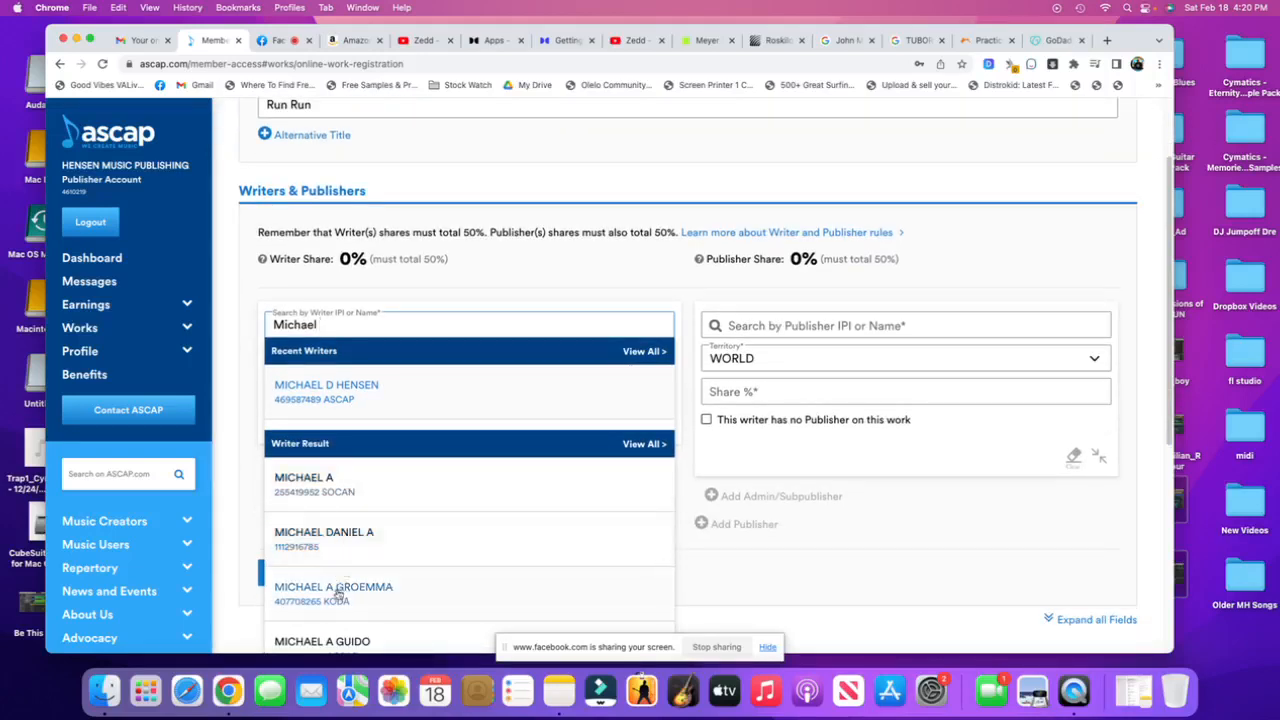
pyautogui.scroll(-1, 342, 582)
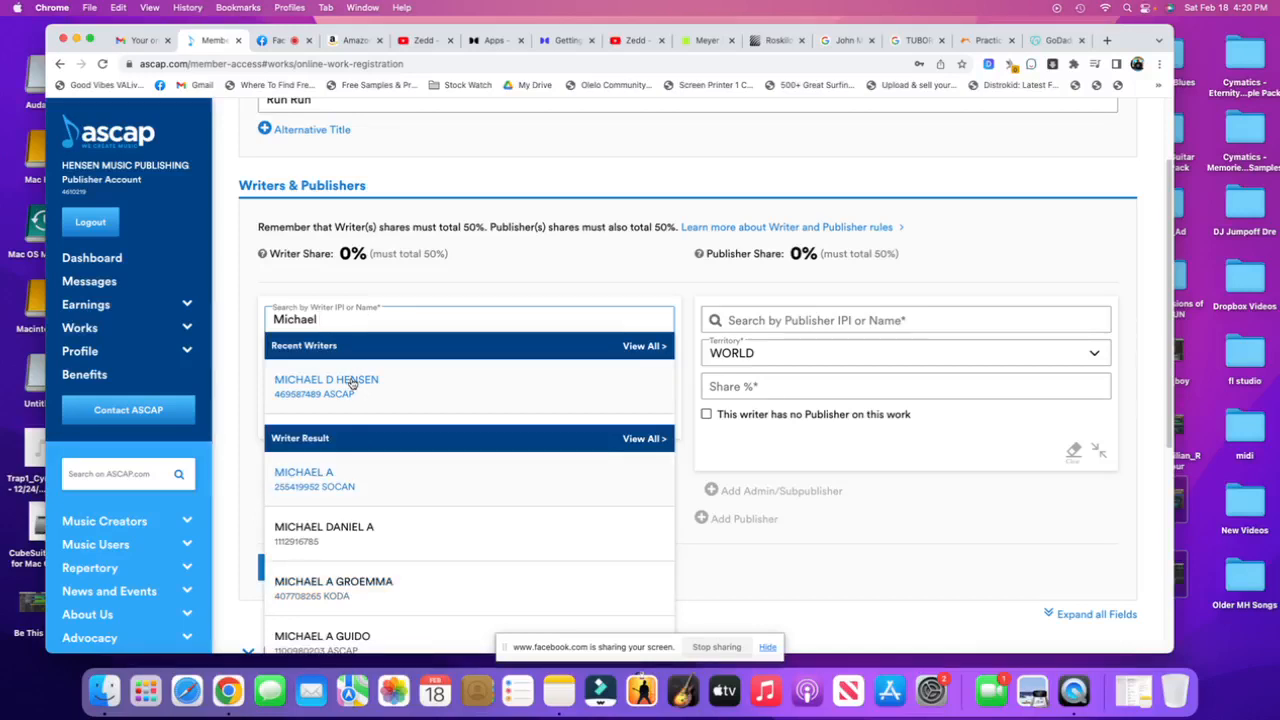
pyautogui.click(352, 383)
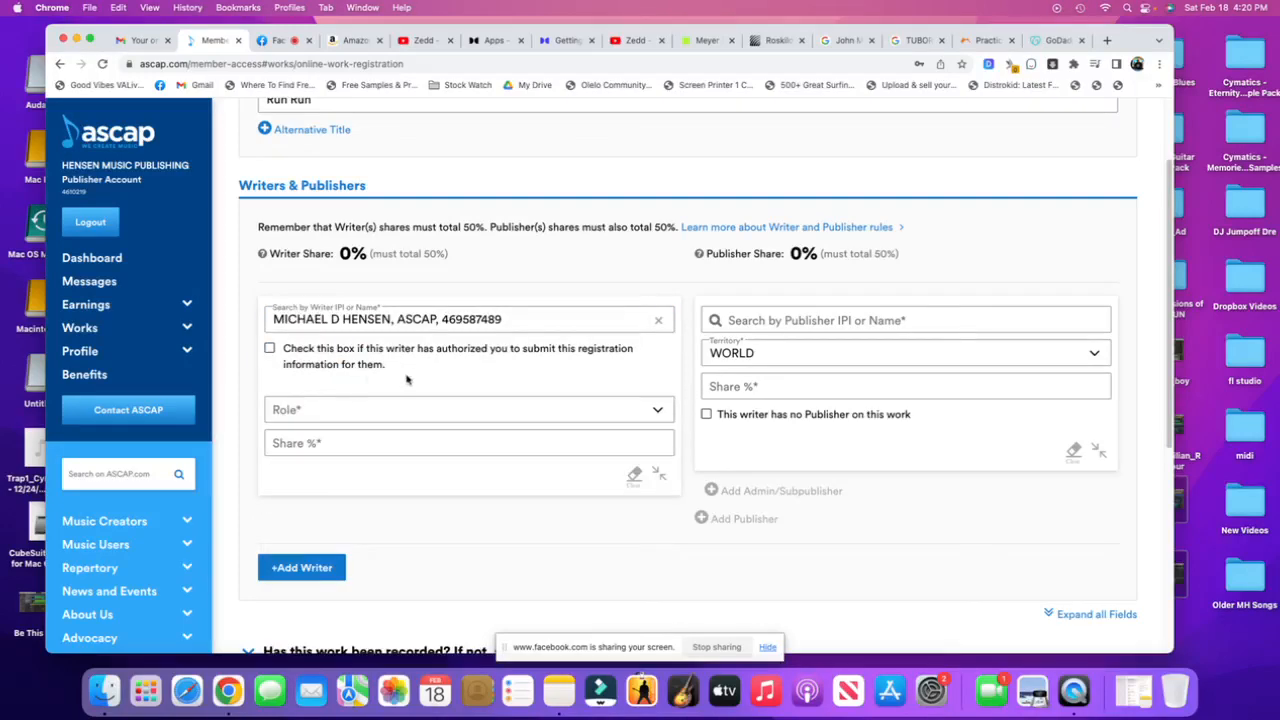
# Step: Set the writer's role to Composer/Author and the writer share to 50%
pyautogui.click(367, 414)
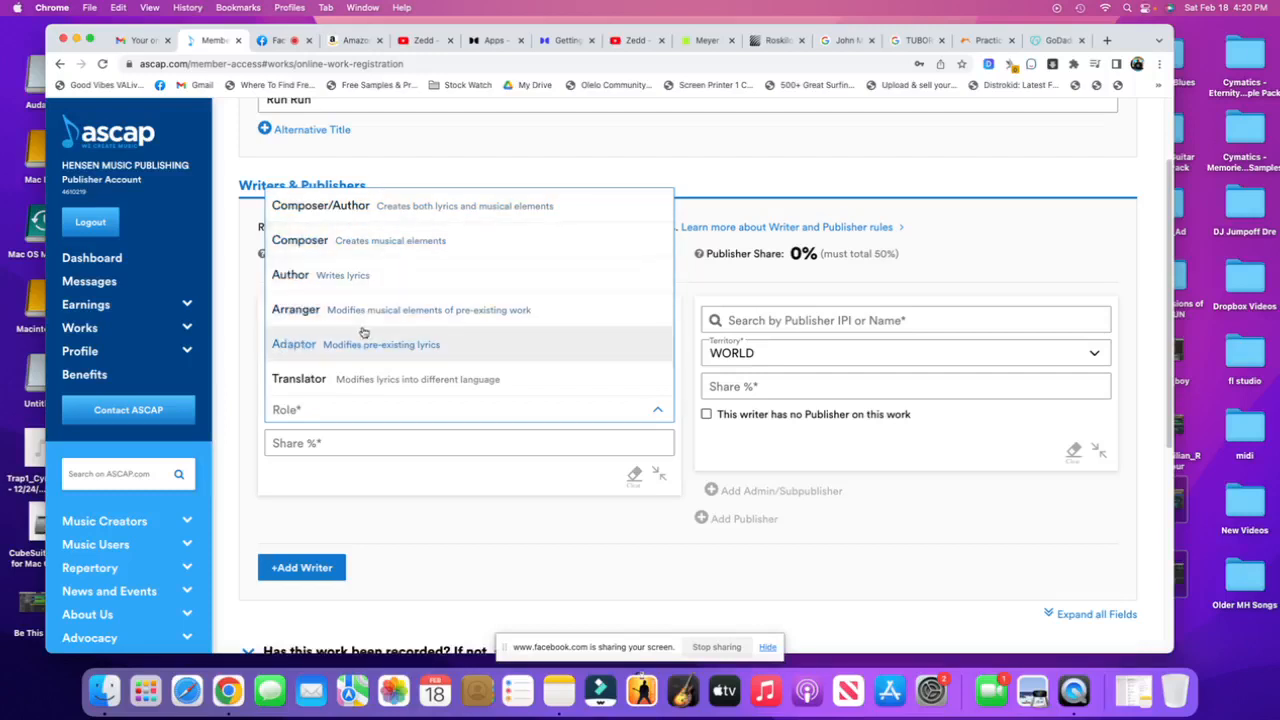
pyautogui.click(384, 206)
pyautogui.click(356, 451)
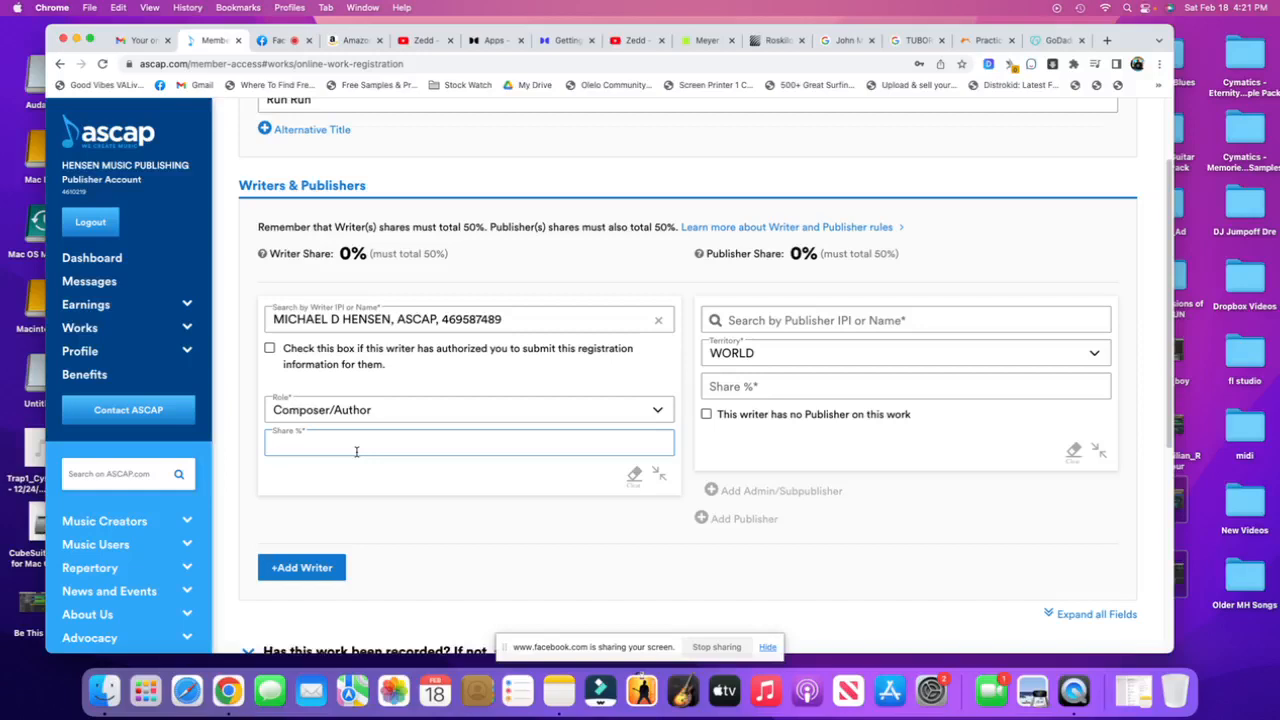
pyautogui.write('50')
pyautogui.click(382, 482)
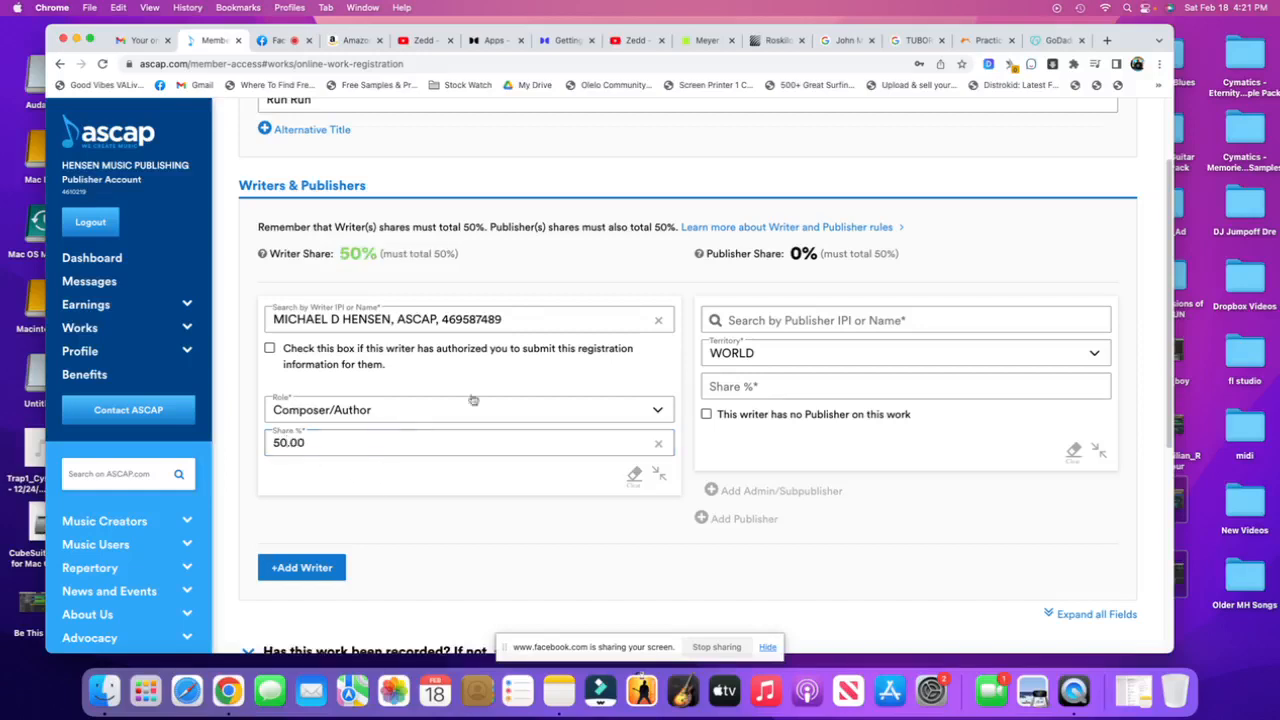
# Step: Choose the account's own publishing company among the recent publishers and set its publisher share to 50%
pyautogui.click(785, 321)
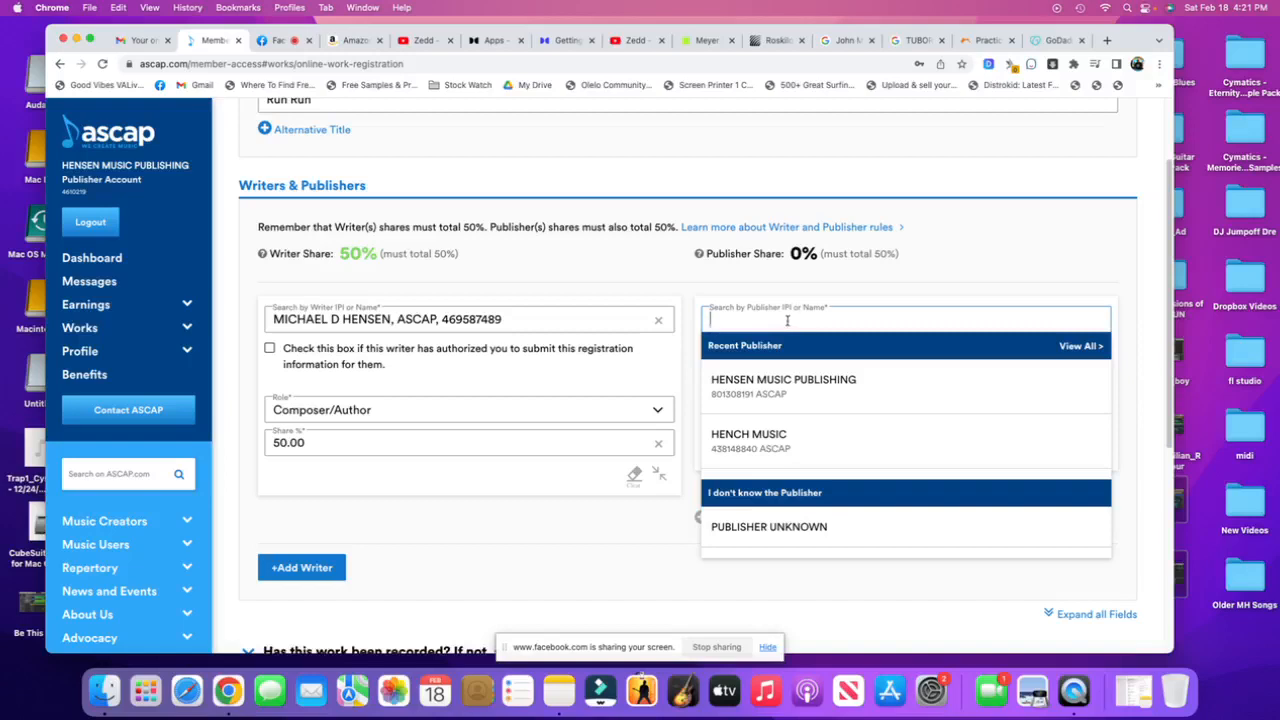
pyautogui.click(882, 288)
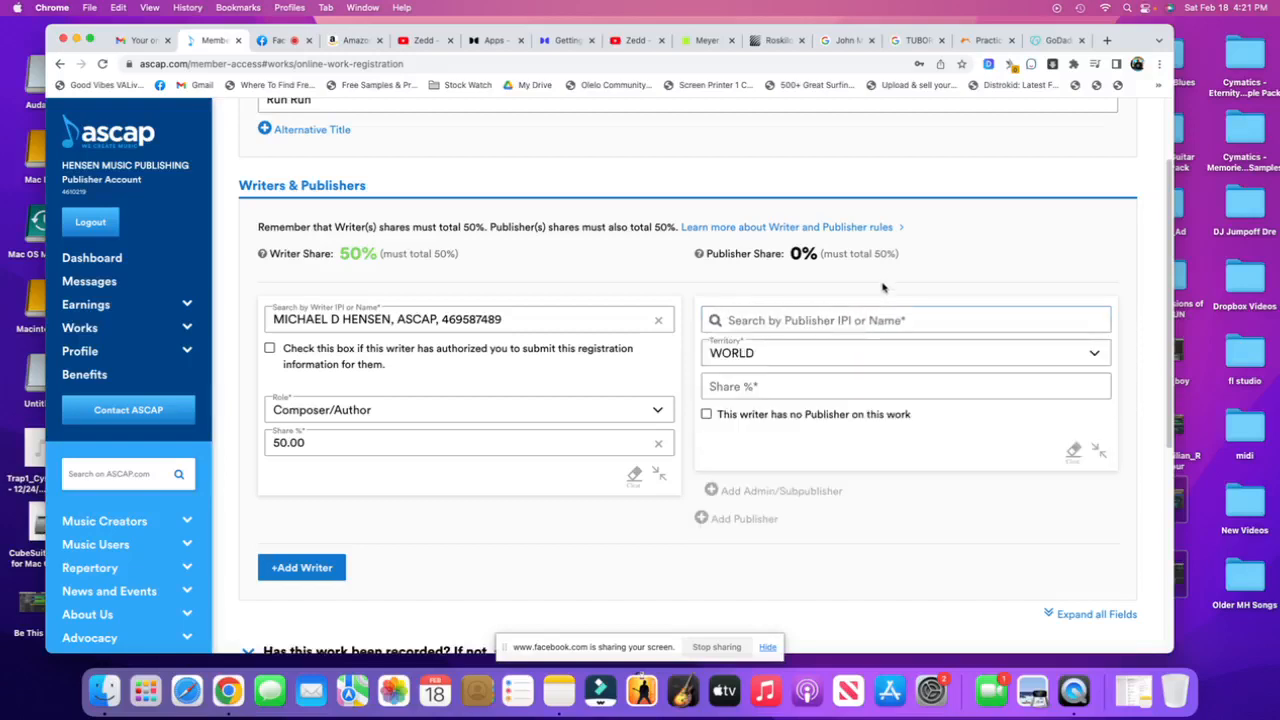
pyautogui.click(865, 316)
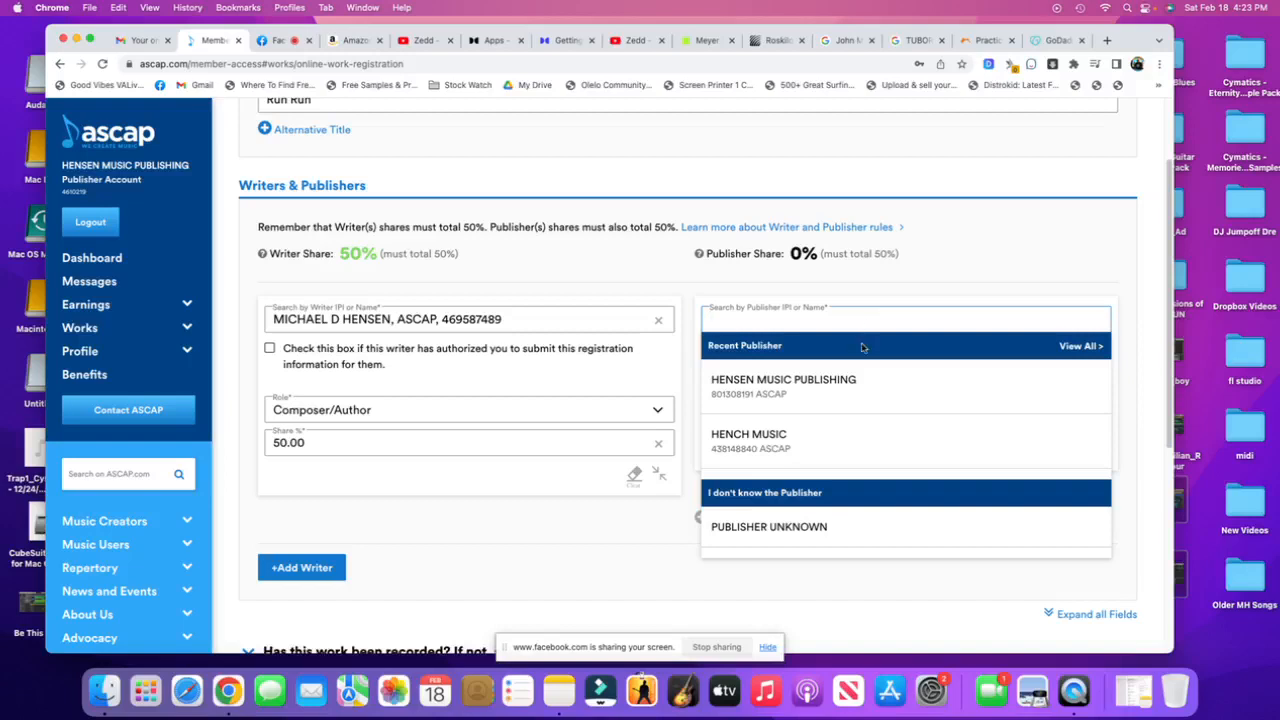
pyautogui.click(799, 391)
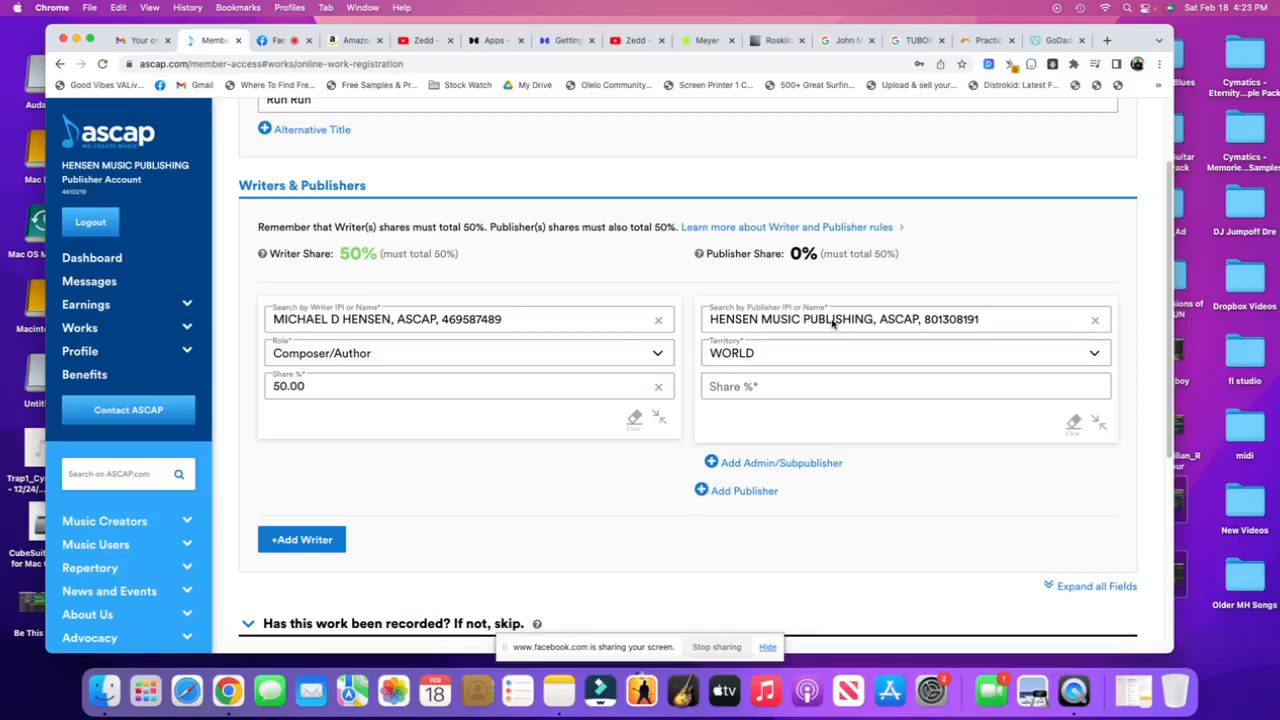
pyautogui.click(812, 392)
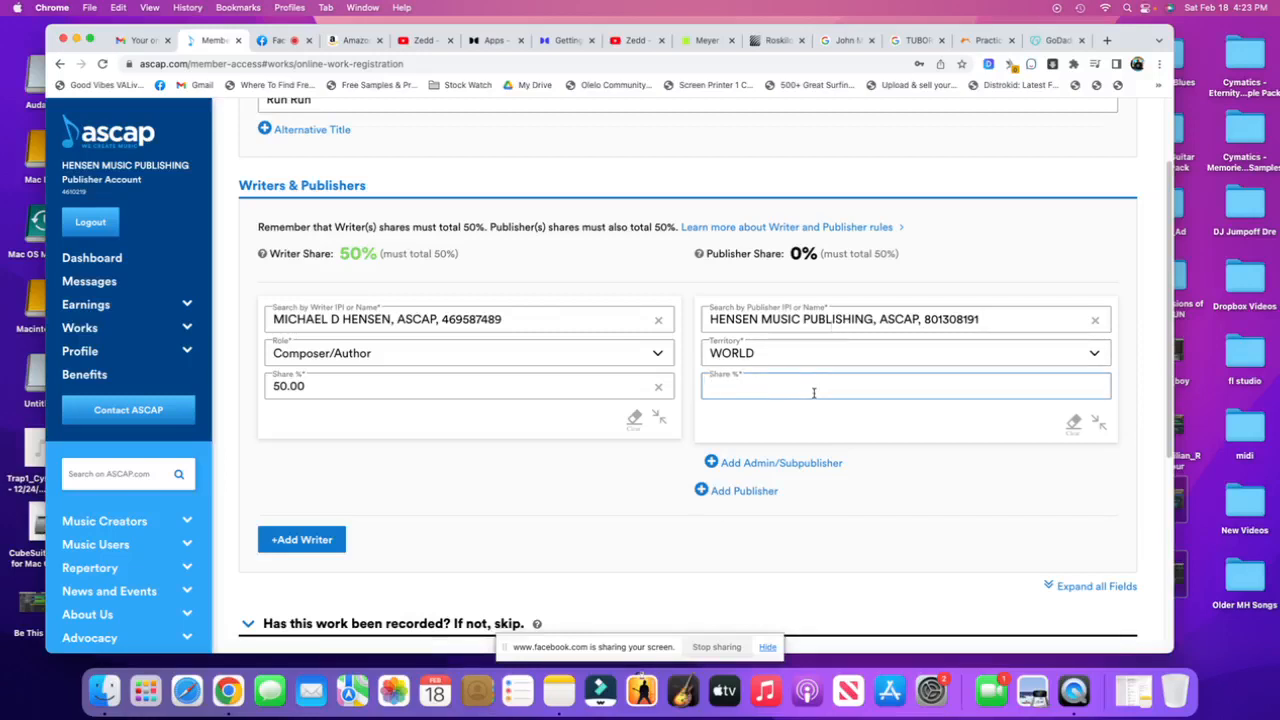
pyautogui.write('50')
pyautogui.click(803, 427)
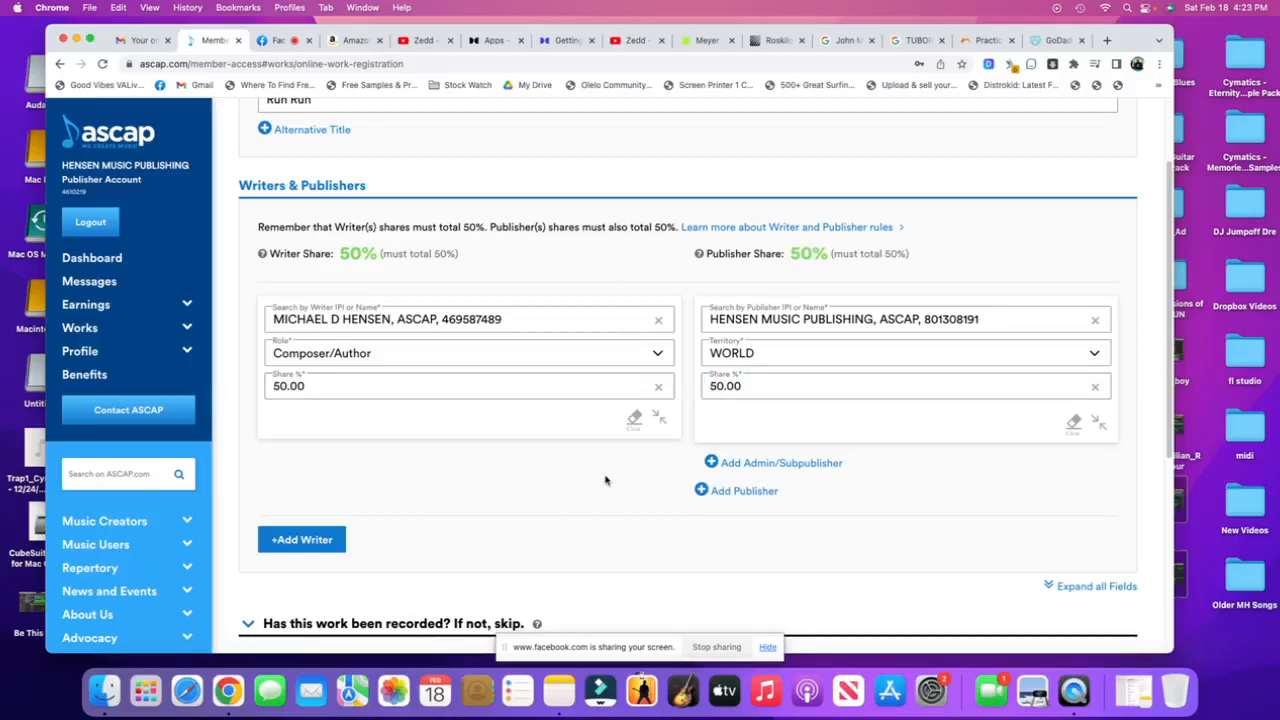
# Step: Expand the recorded-work section and fill in the recording artist's full name and the sound recording title "Run Run"
pyautogui.scroll(-5, 605, 480)
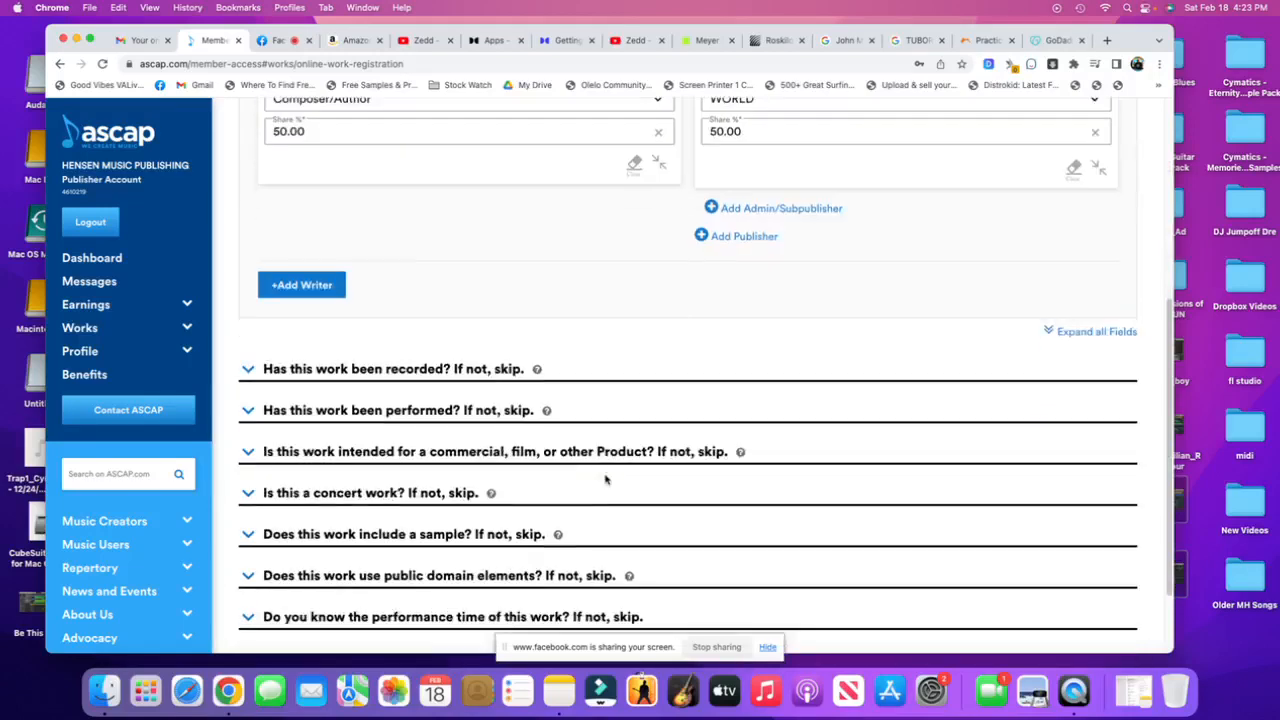
pyautogui.click(310, 372)
pyautogui.click(378, 420)
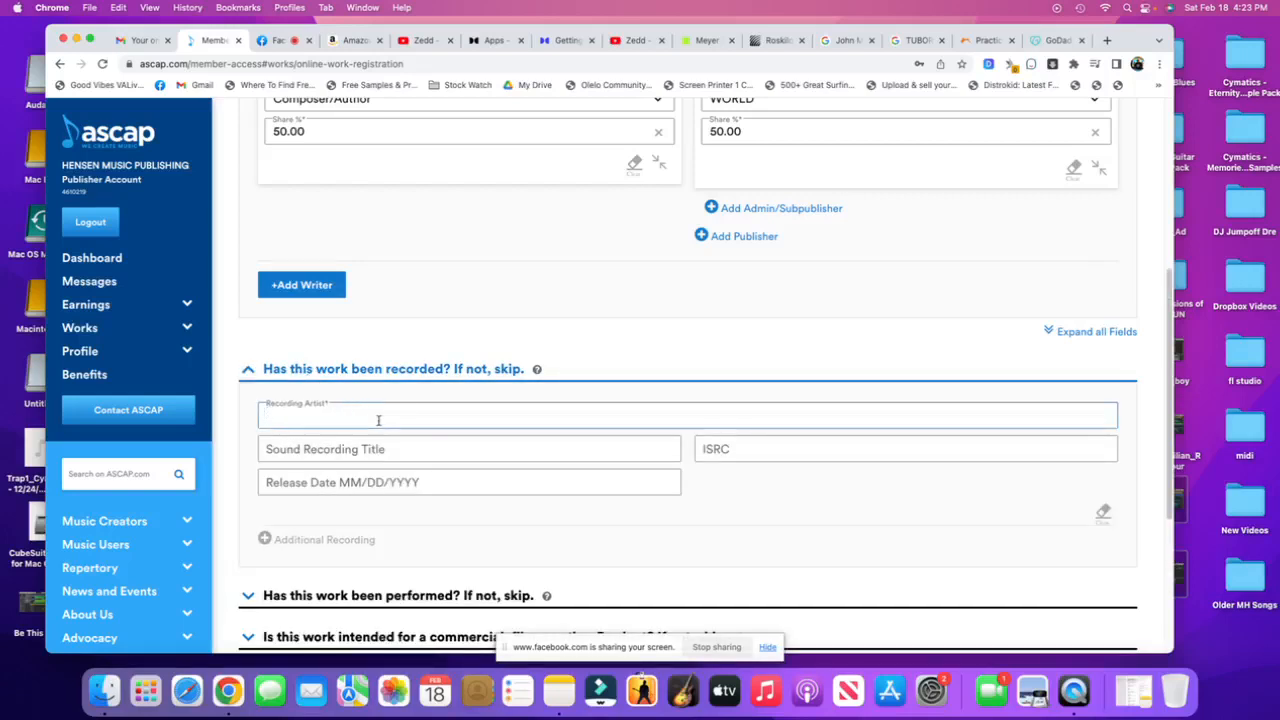
pyautogui.write('Mikchae')
pyautogui.press('BackSpace')
pyautogui.press('BackSpace')
pyautogui.press('BackSpace')
pyautogui.press('BackSpace')
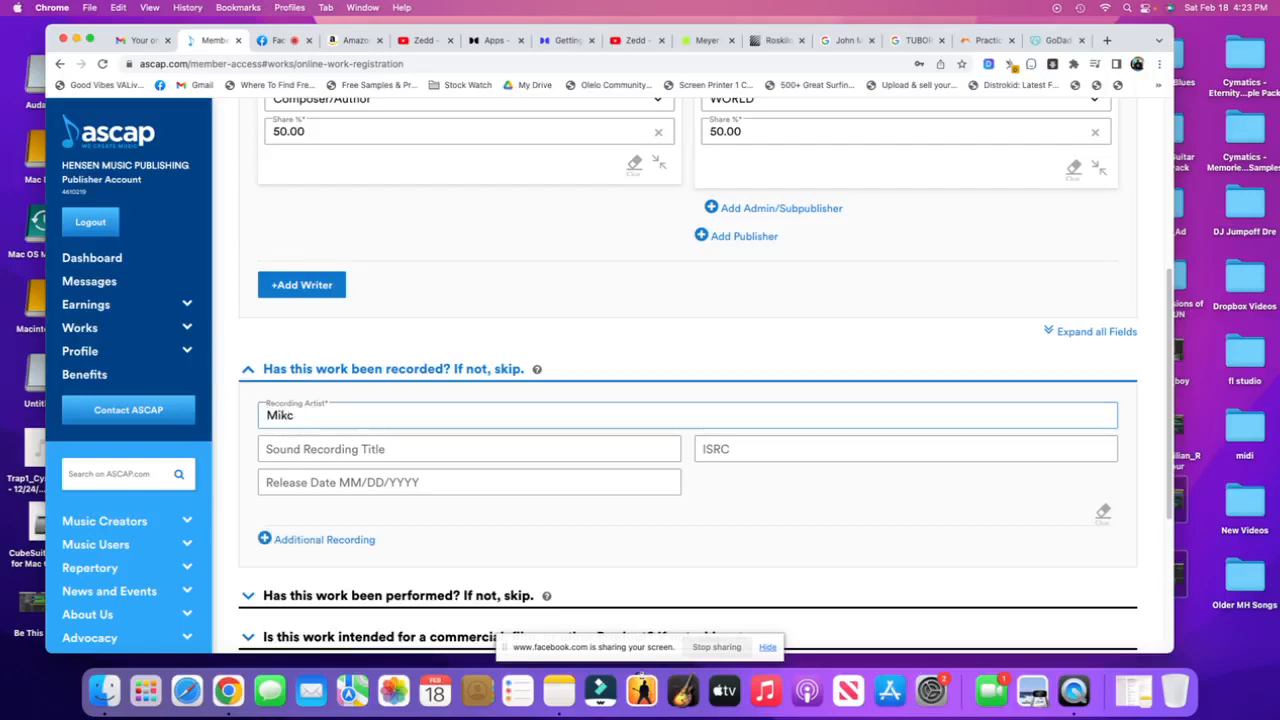
pyautogui.press('BackSpace')
pyautogui.write('chael Hensen')
pyautogui.click(361, 449)
pyautogui.write('Run Run')
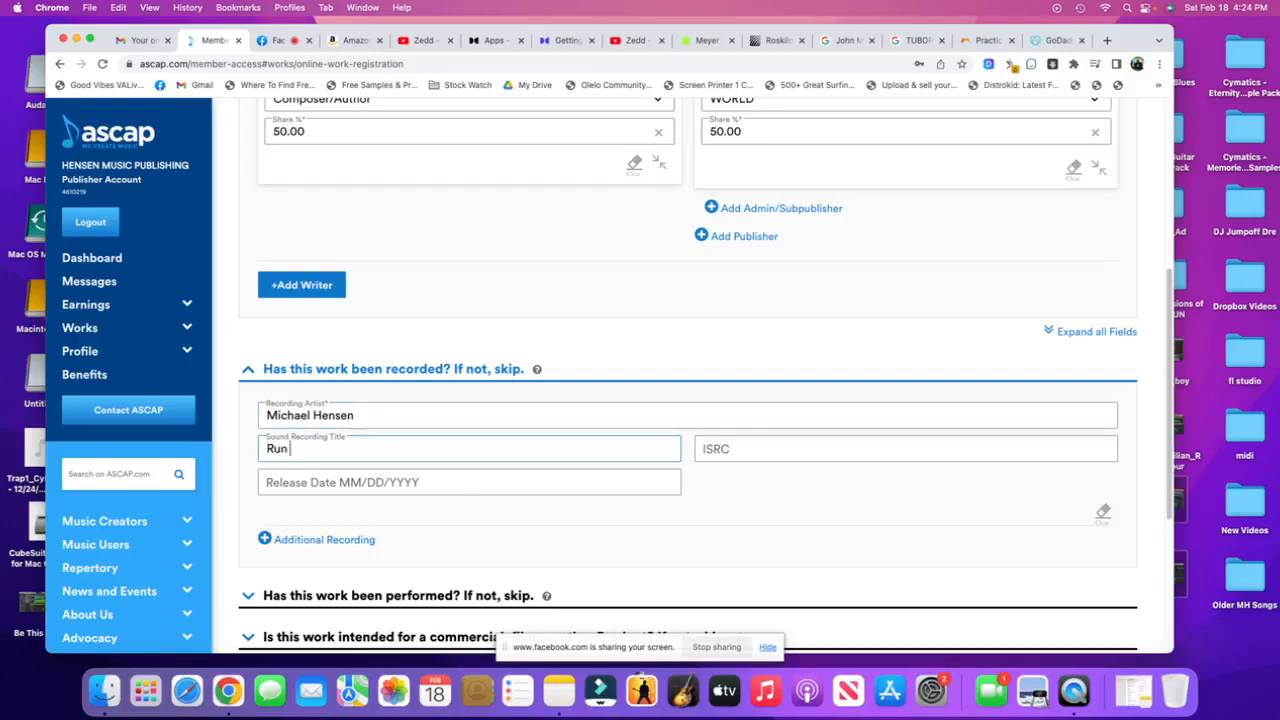
# Step: Set the recording's release date to 09/15/2020
pyautogui.click(367, 485)
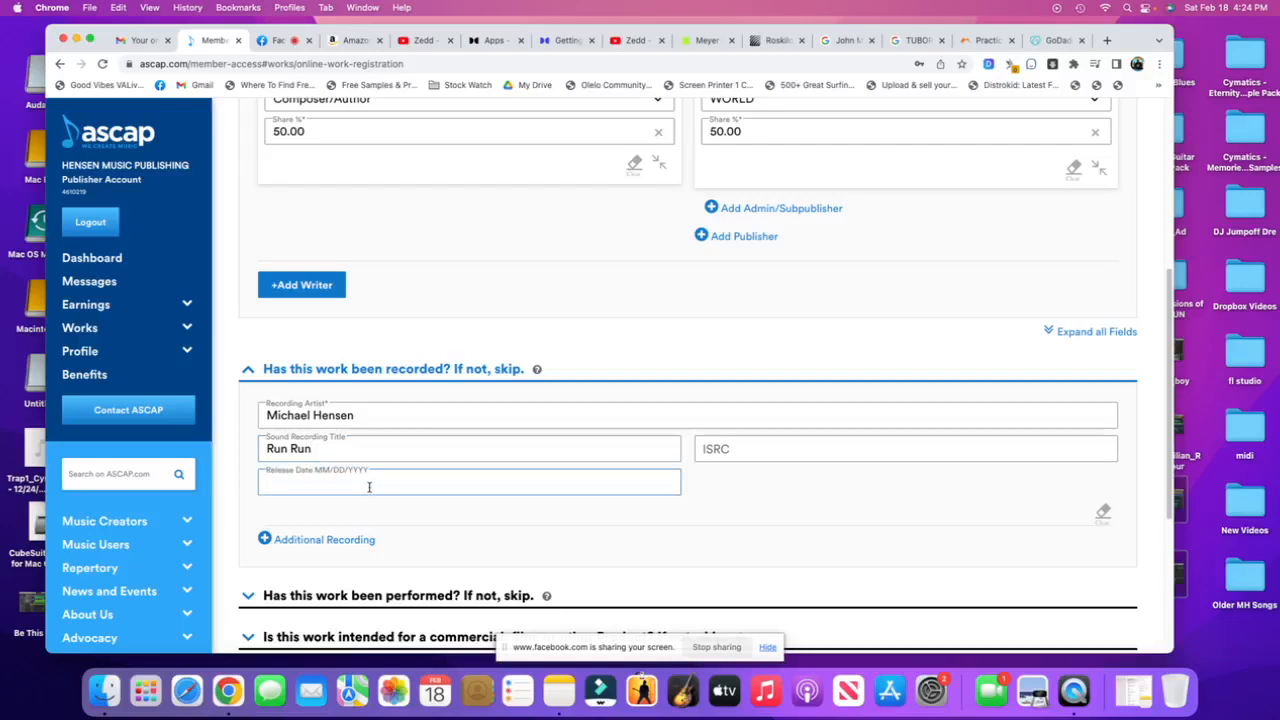
pyautogui.write('Sept')
pyautogui.press('BackSpace')
pyautogui.press('BackSpace')
pyautogui.press('BackSpace')
pyautogui.press('BackSpace')
pyautogui.press('BackSpace')
pyautogui.write('09/12')
pyautogui.press('BackSpace')
pyautogui.write('4')
pyautogui.press('BackSpace')
pyautogui.write('5.')
pyautogui.press('BackSpace')
pyautogui.write('/2020')
pyautogui.click(766, 443)
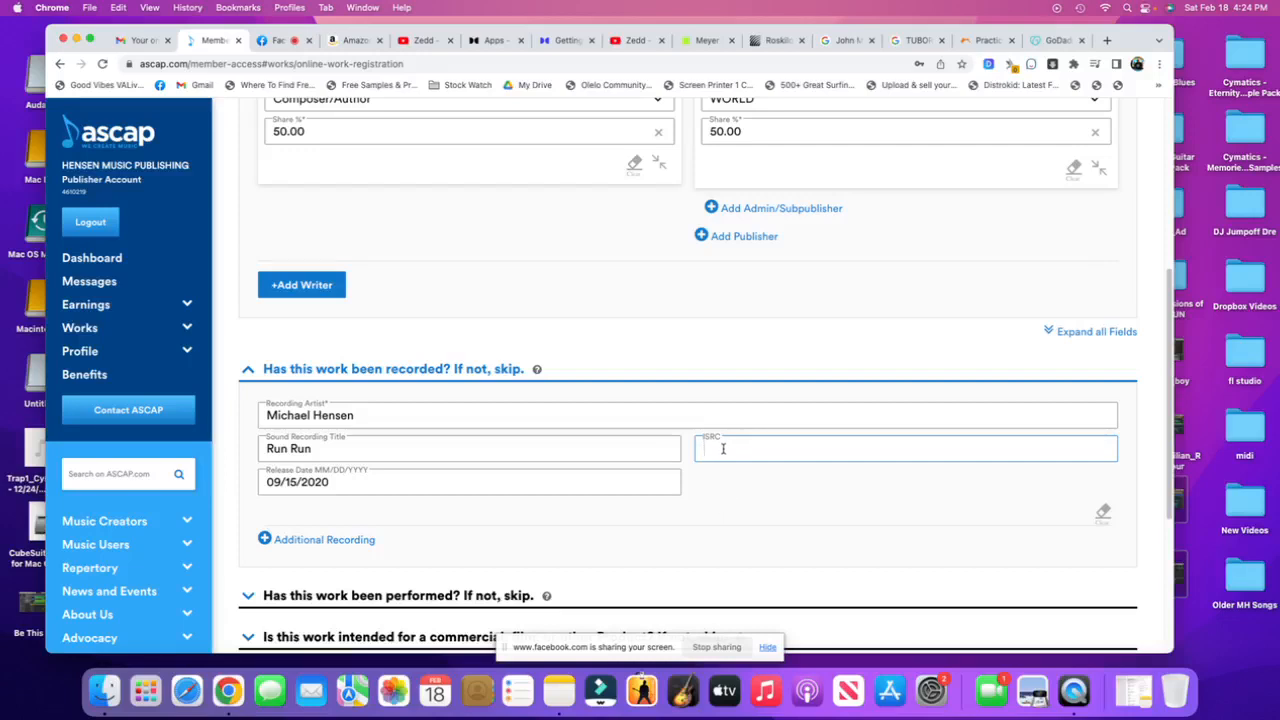
# Step: Open distrokid.com in a new browser tab and sign in to the DistroKid account
pyautogui.scroll(2, 641, 510)
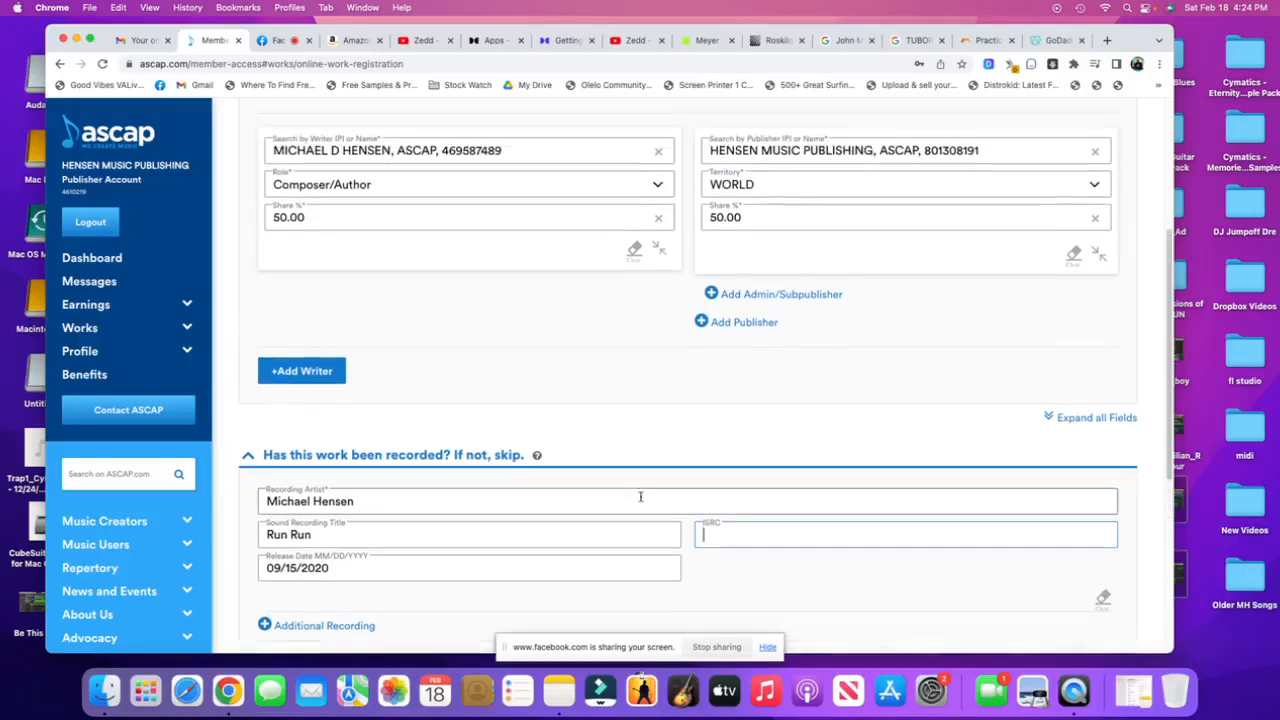
pyautogui.click(1107, 40)
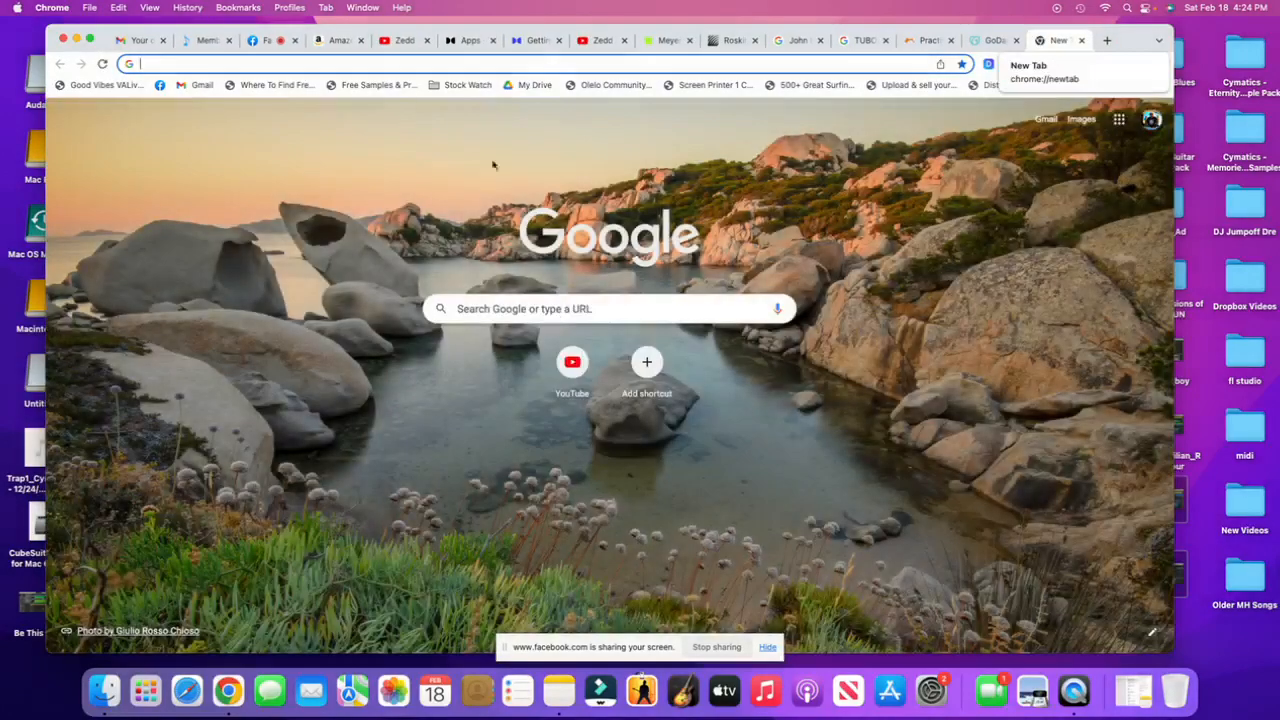
pyautogui.click(541, 64)
pyautogui.write('distrokid.com')
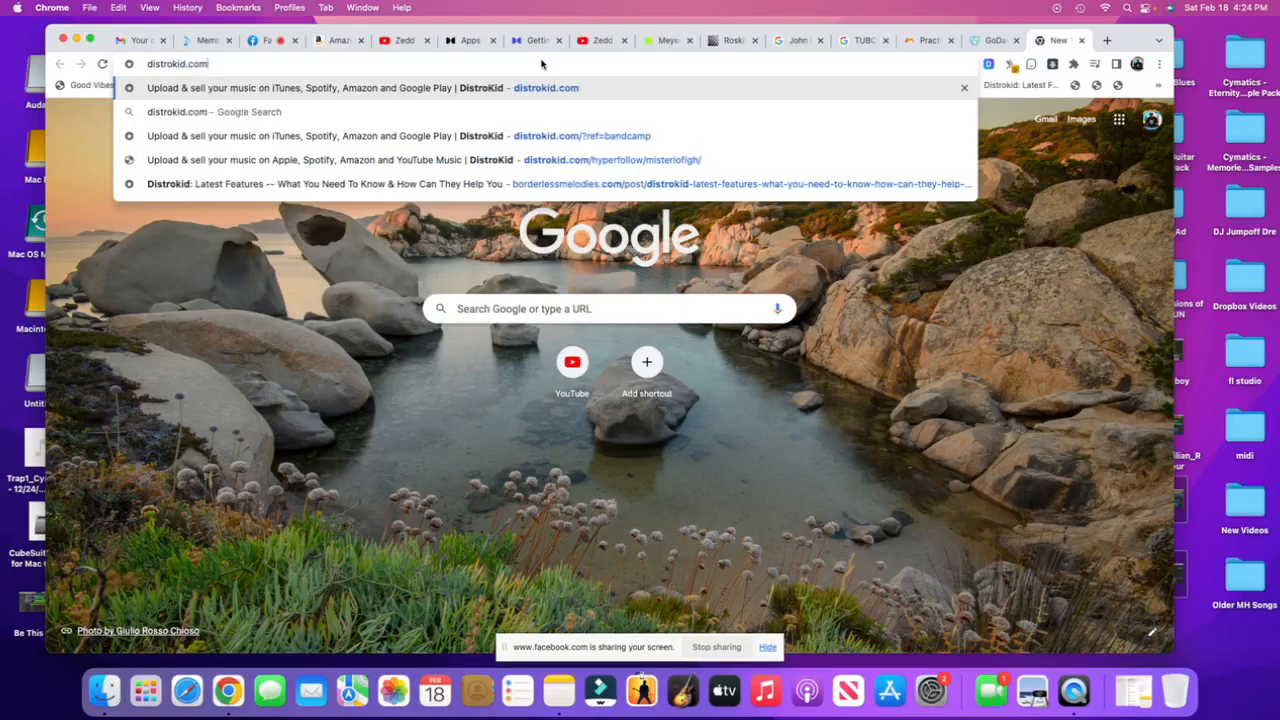
pyautogui.press('Return')
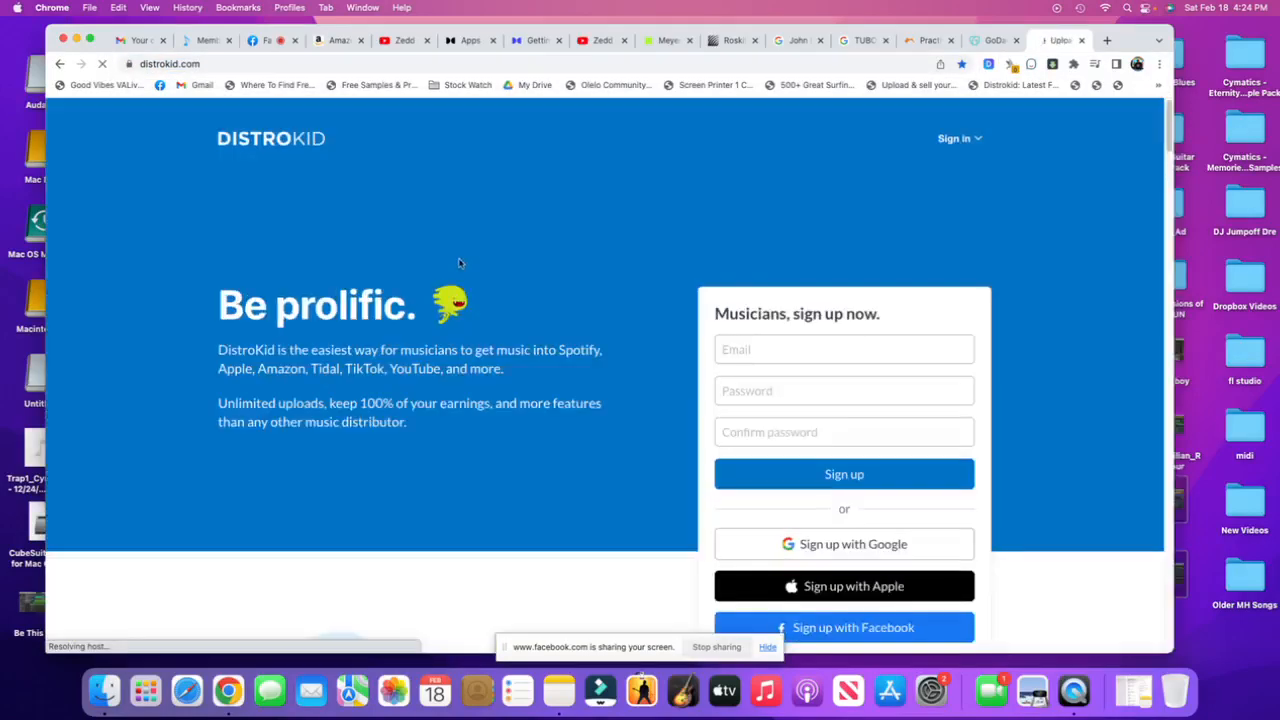
pyautogui.click(955, 138)
pyautogui.click(891, 266)
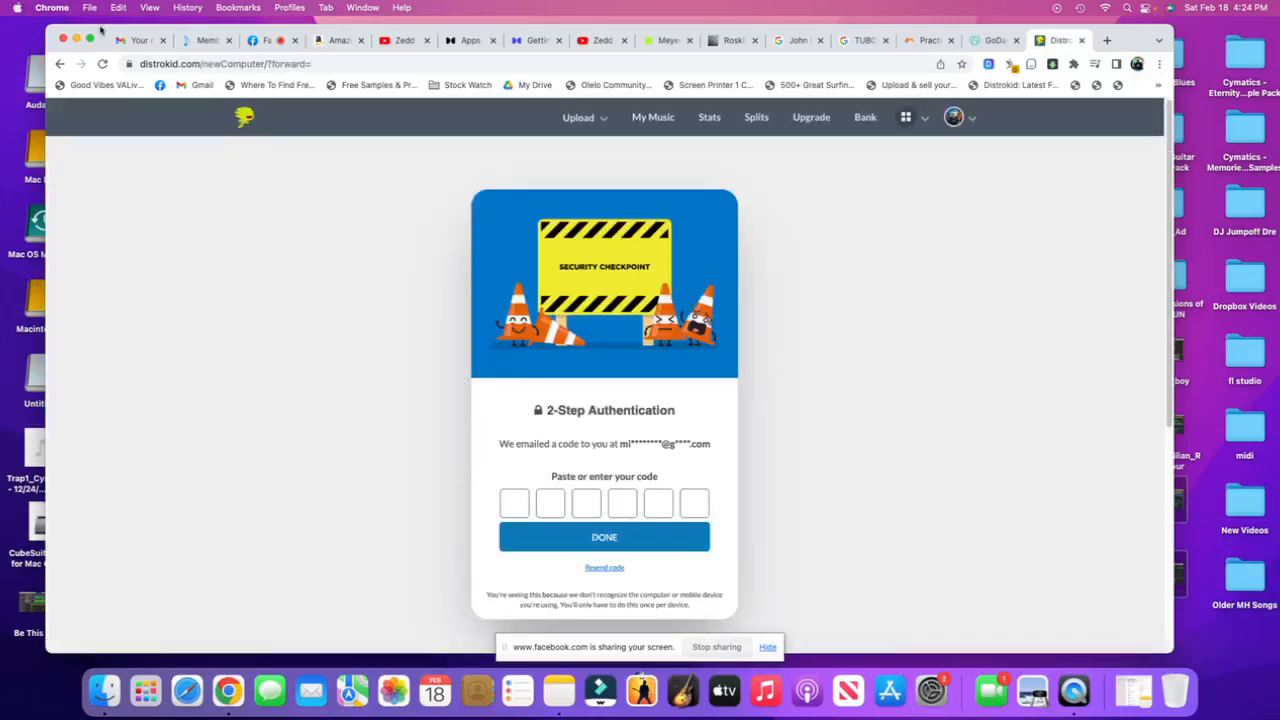
# Step: Switch to the Gmail inbox, open DistroKid's login email and copy the verification code from it
pyautogui.click(132, 41)
pyautogui.click(276, 157)
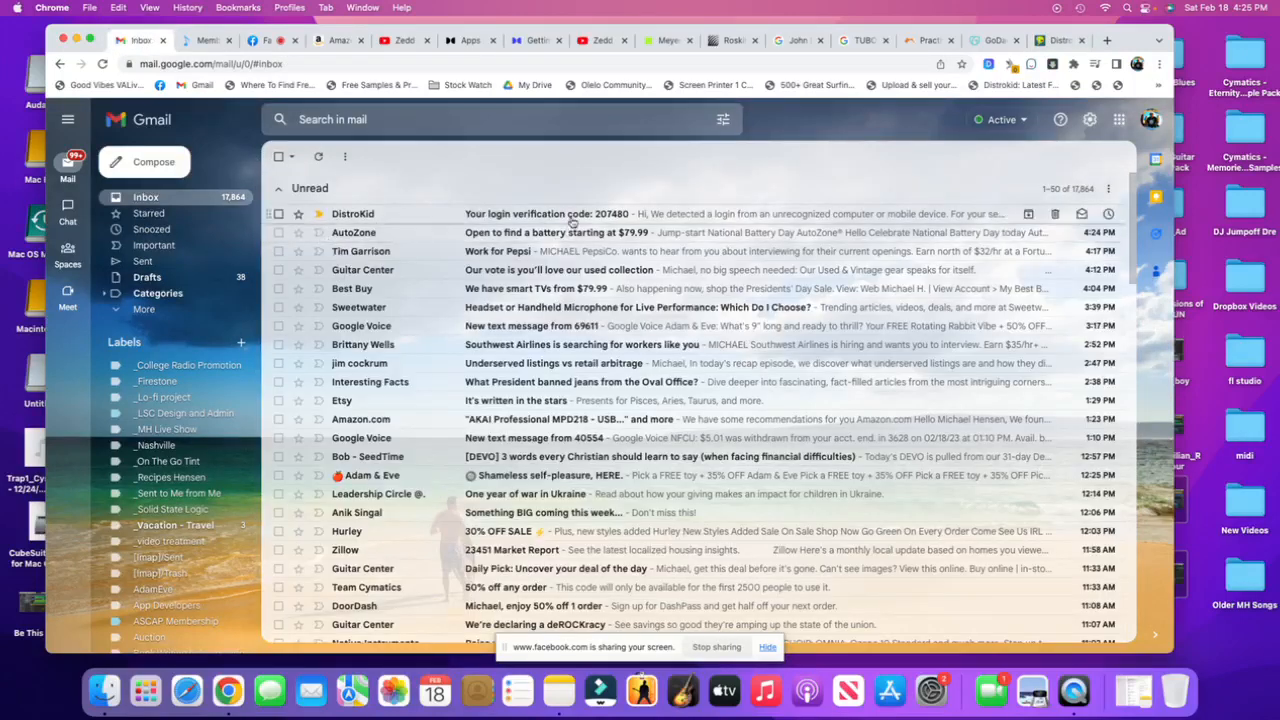
pyautogui.click(598, 222)
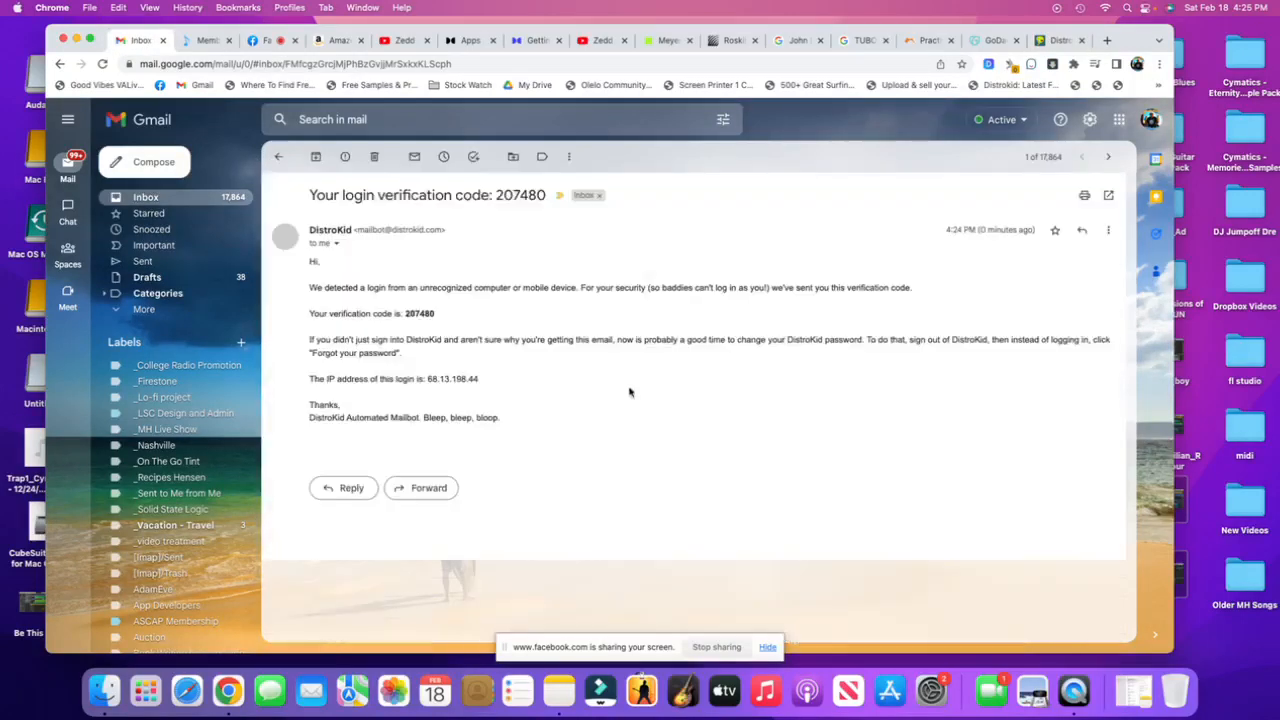
pyautogui.rightClick(407, 313)
pyautogui.click(428, 341)
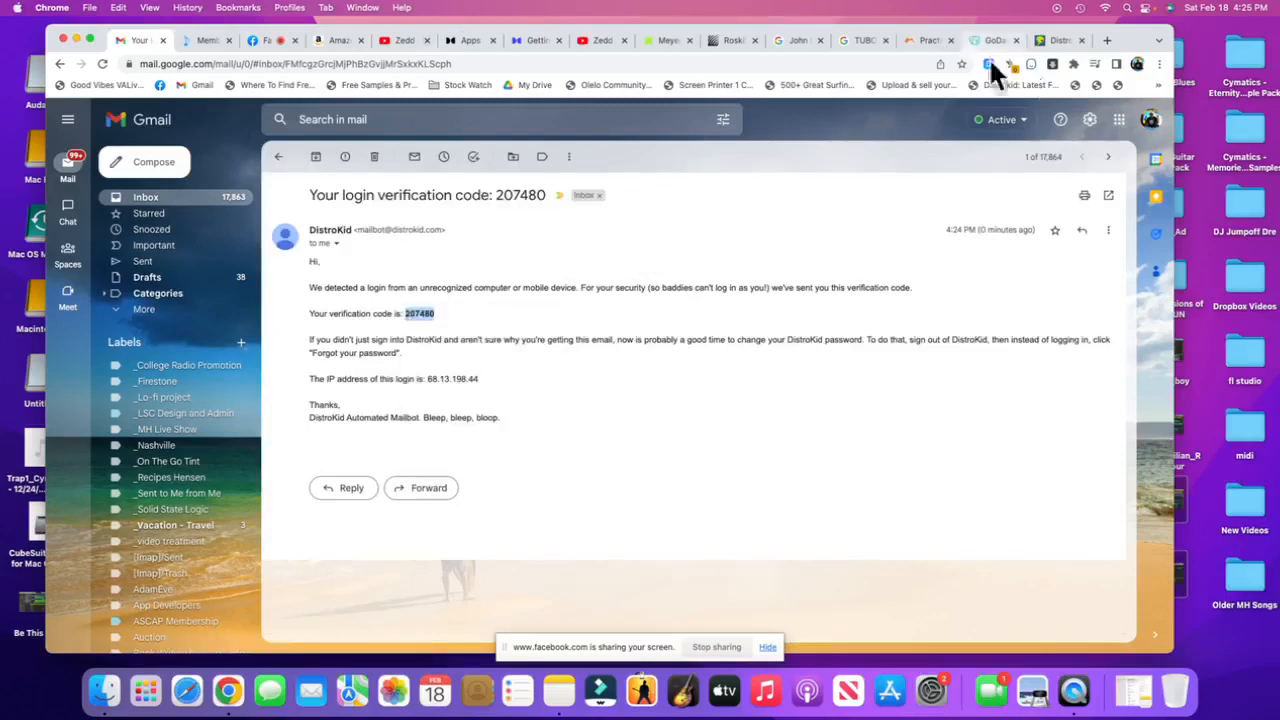
# Step: Switch back to the DistroKid tab and enter the login verification code to finish signing in
pyautogui.click(1060, 40)
pyautogui.press('super+v')
pyautogui.press('super+space')
pyautogui.press('Escape')
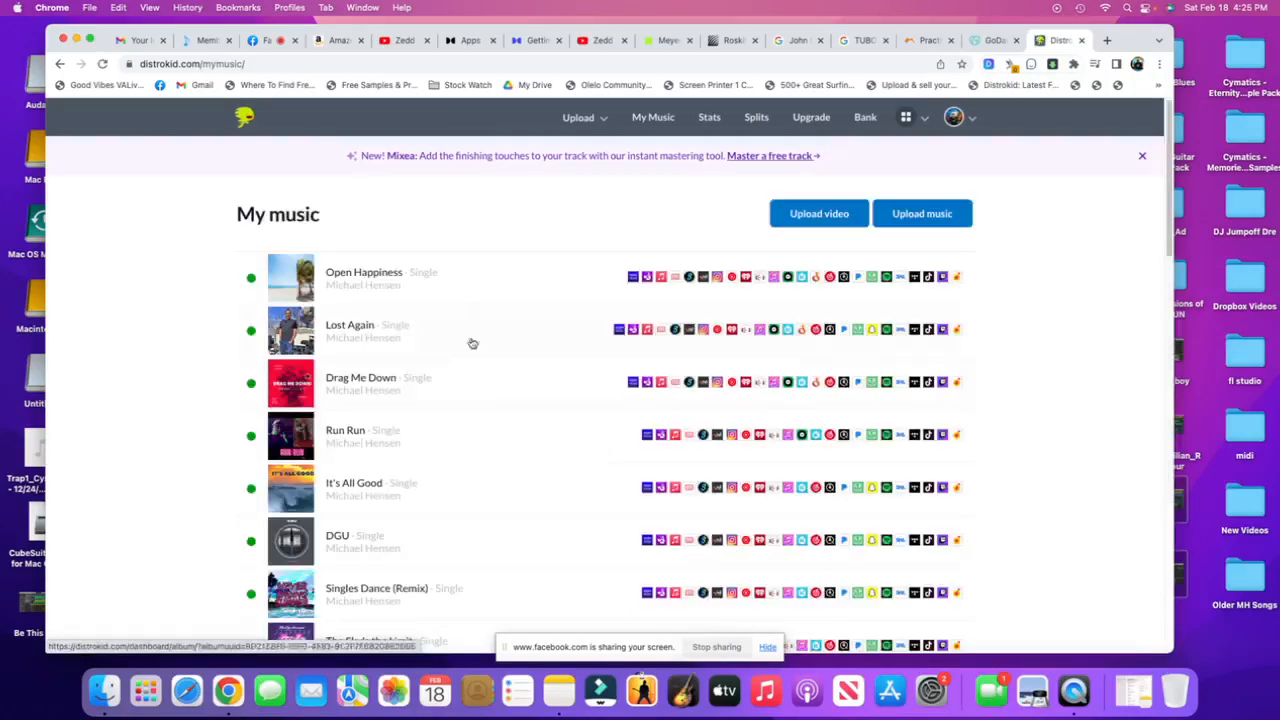
# Step: Open the "Run Run" single from the DistroKid music list and copy the song's ISRC
pyautogui.scroll(-1, 470, 280)
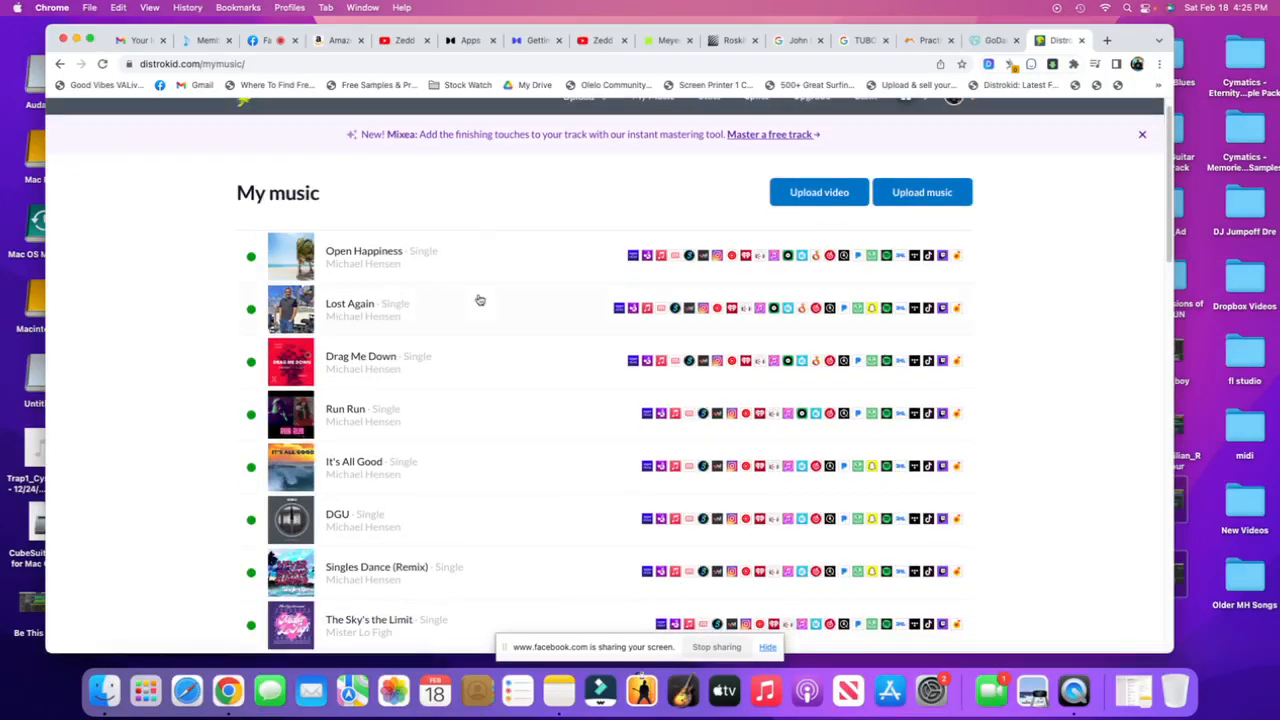
pyautogui.click(334, 406)
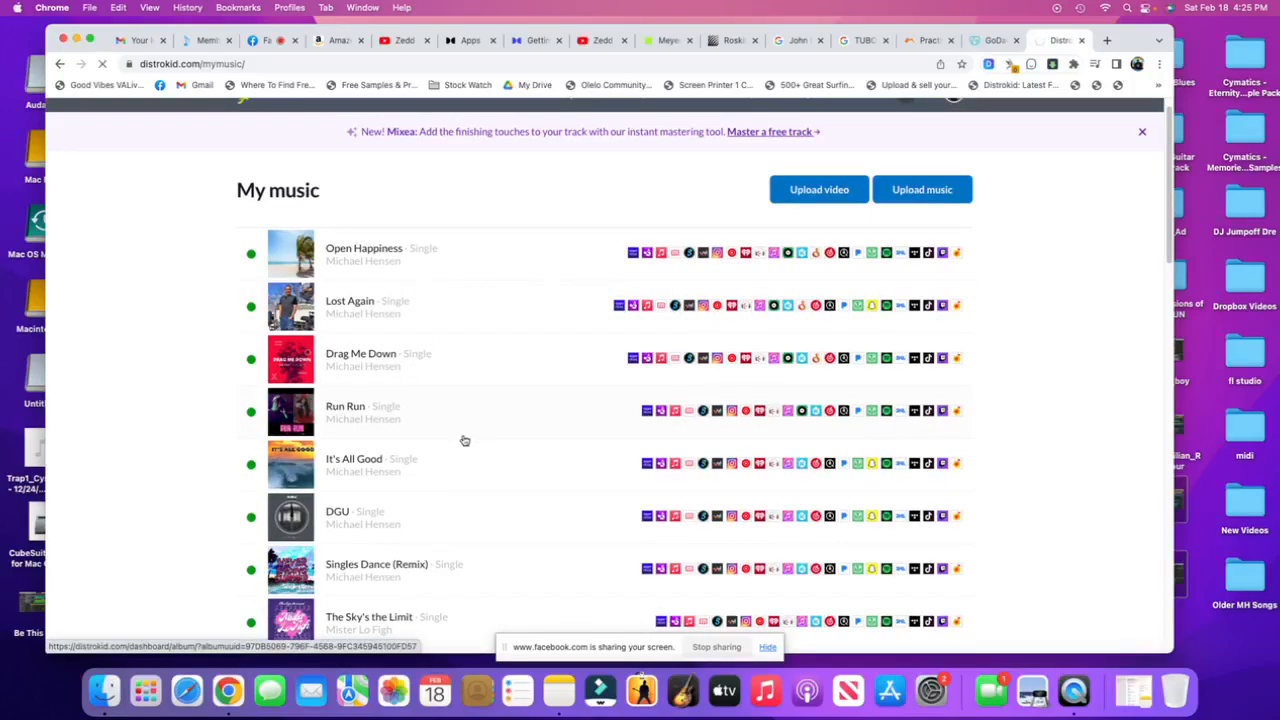
pyautogui.scroll(-7, 457, 430)
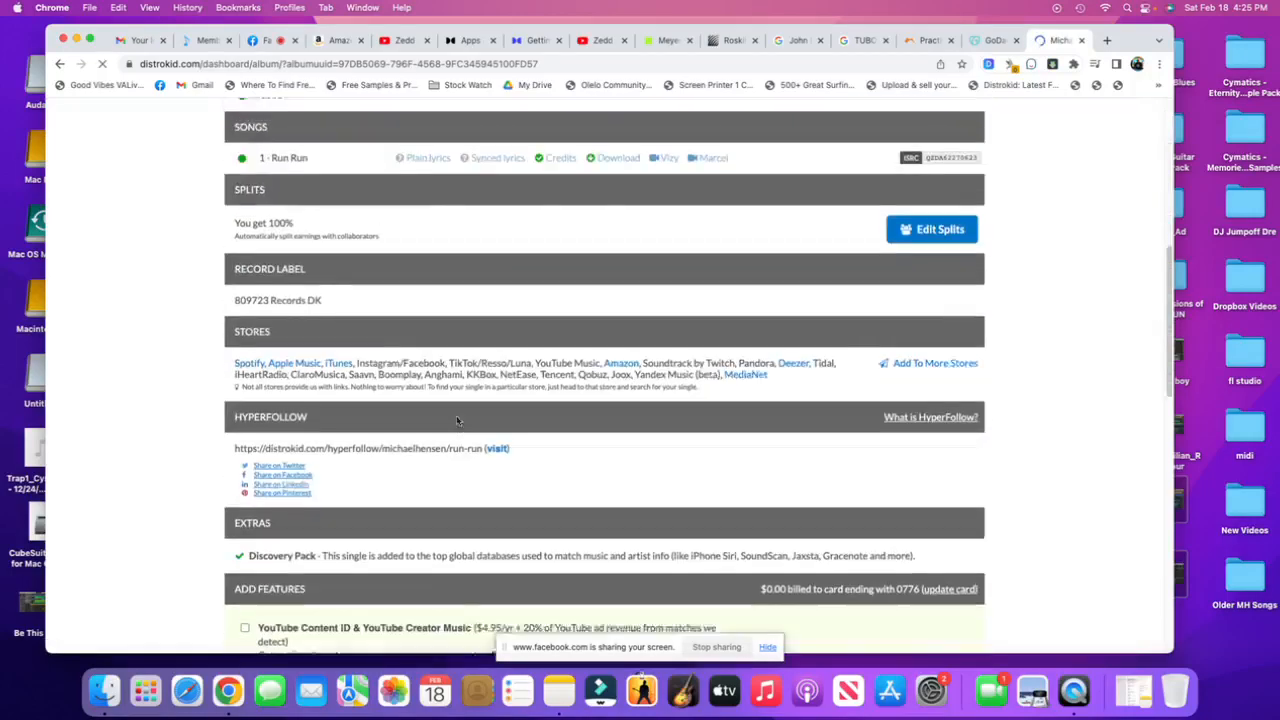
pyautogui.scroll(-1, 458, 415)
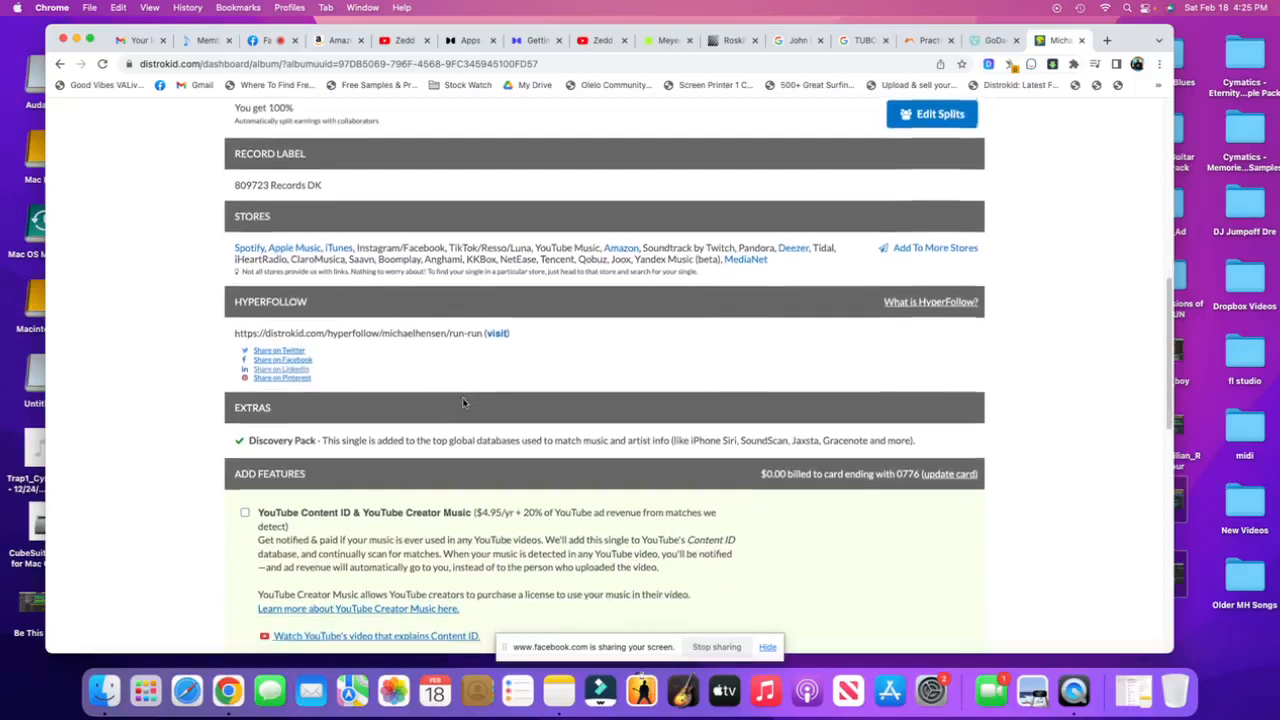
pyautogui.scroll(-5, 463, 403)
pyautogui.scroll(7, 489, 365)
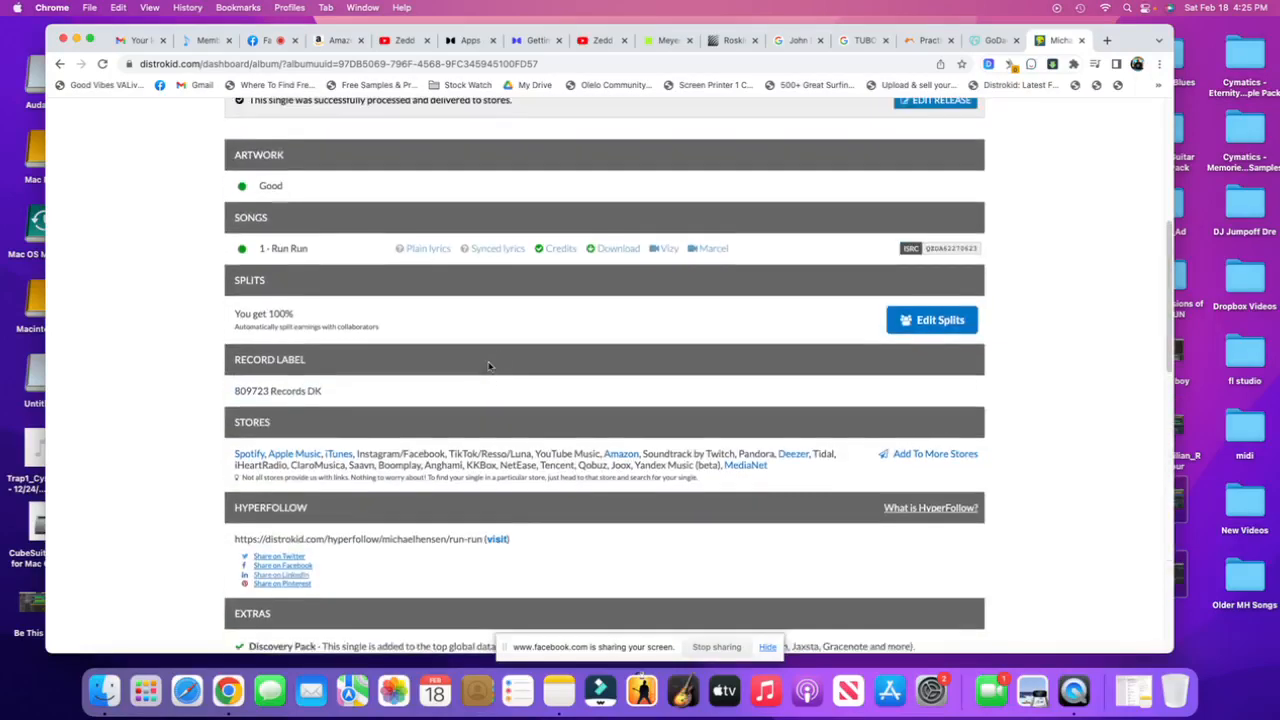
pyautogui.moveTo(880, 250); pyautogui.dragTo(974, 261)
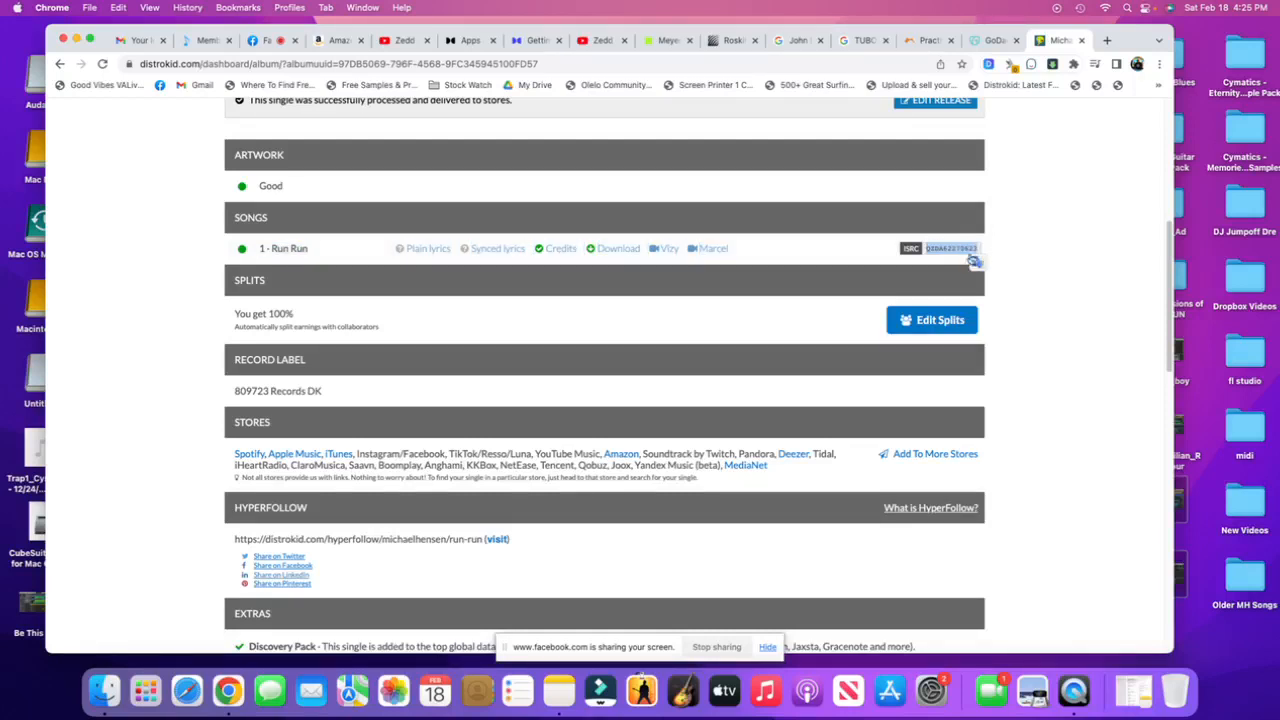
pyautogui.rightClick(945, 250)
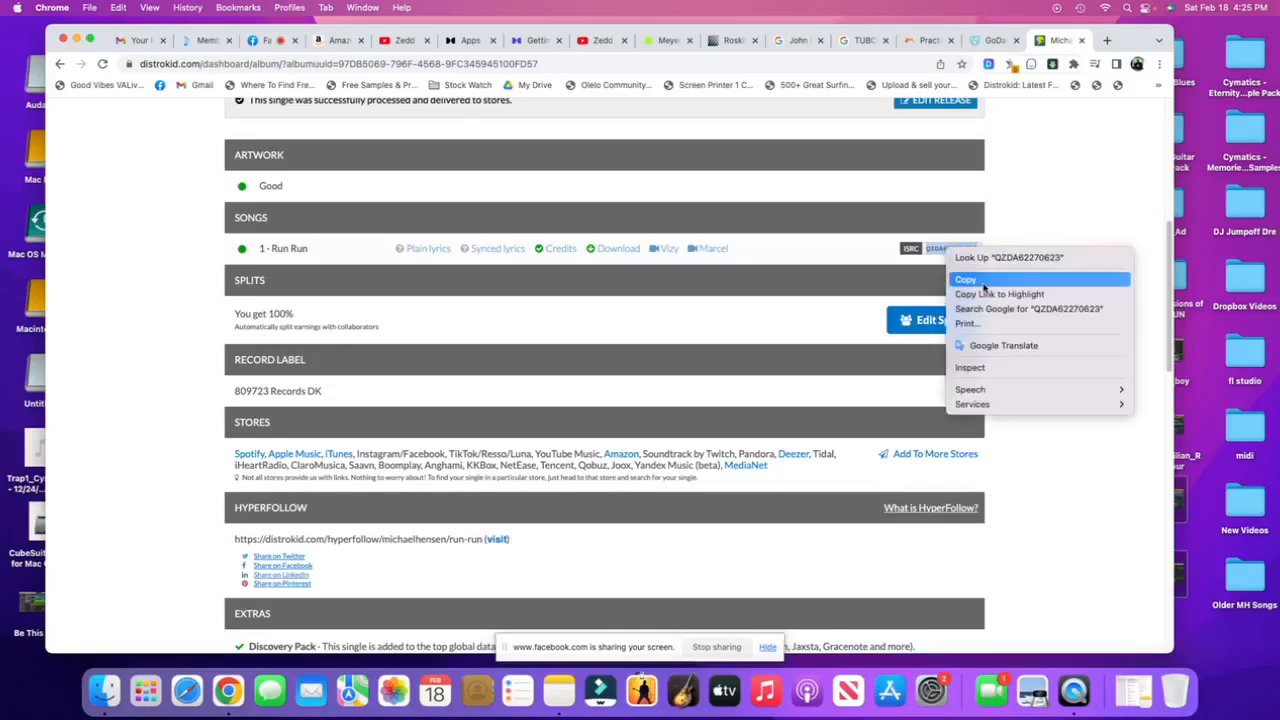
pyautogui.click(975, 275)
pyautogui.click(845, 254)
# Step: Examine the UPC and upload date listed beside the release title on the "Run Run" page
pyautogui.scroll(3, 757, 361)
pyautogui.scroll(-2, 756, 360)
pyautogui.scroll(-1, 755, 358)
pyautogui.scroll(2, 755, 358)
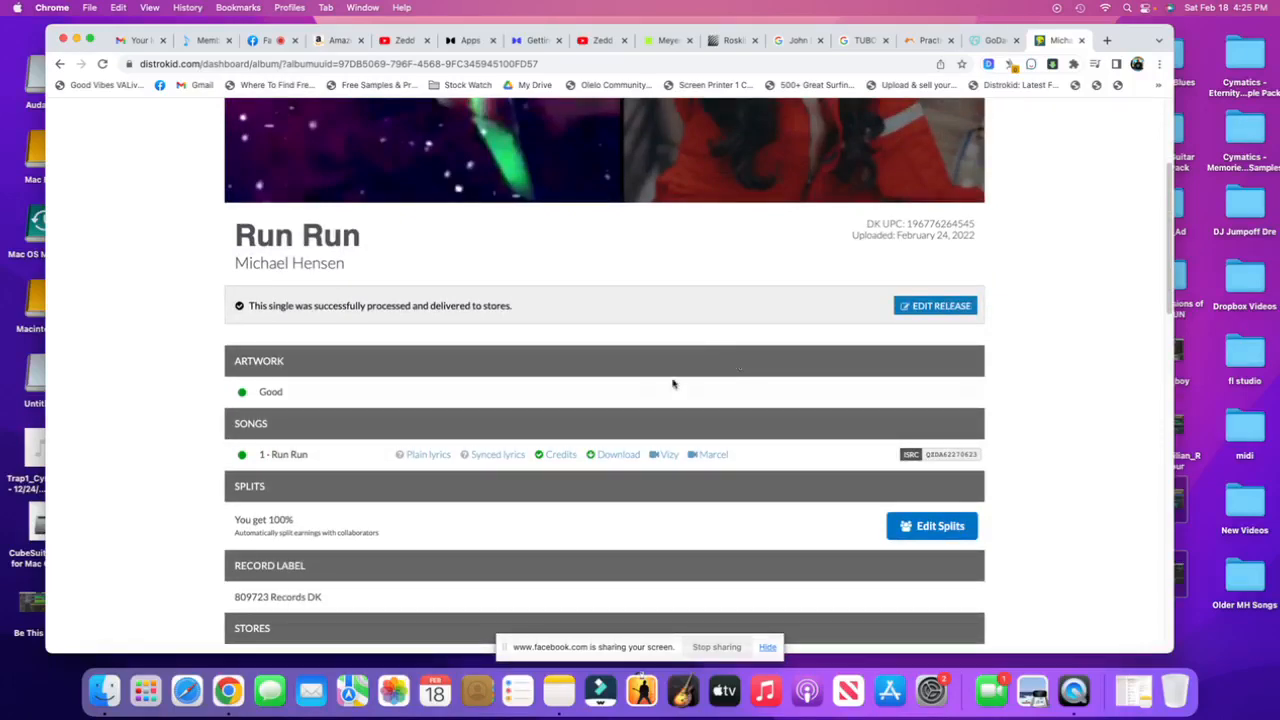
pyautogui.scroll(4, 754, 350)
pyautogui.scroll(-2, 752, 349)
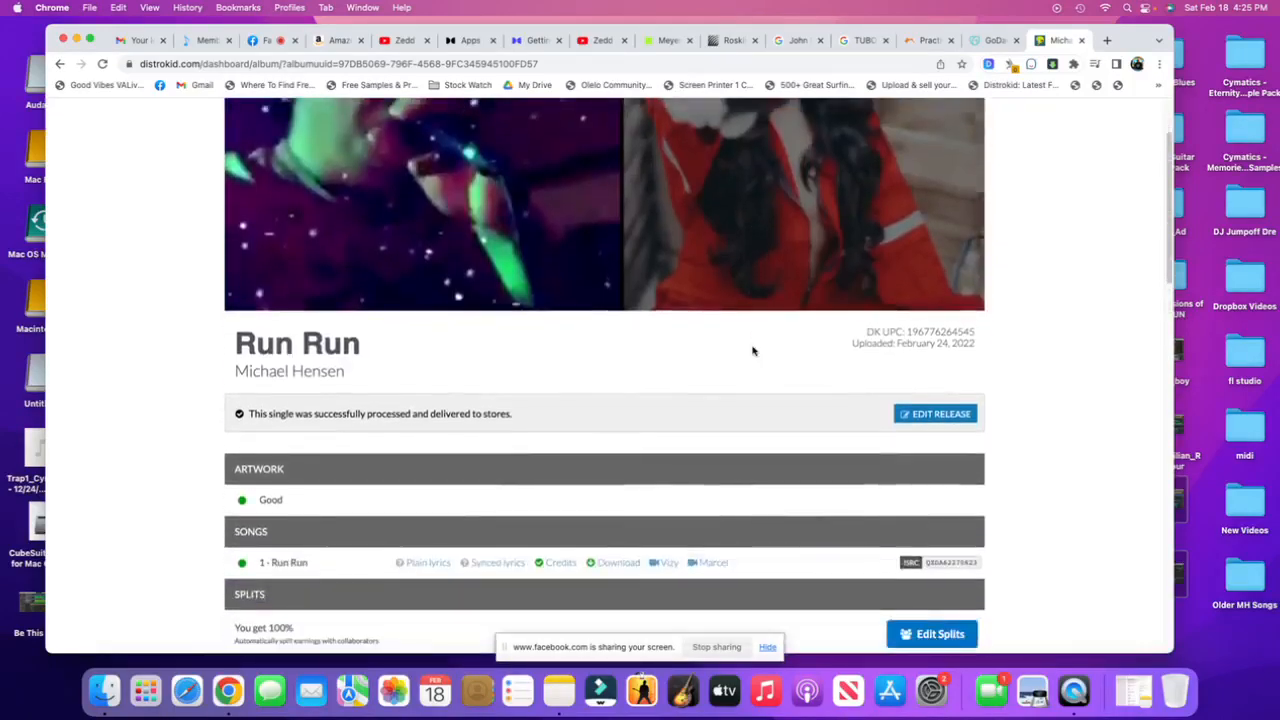
pyautogui.moveTo(873, 331); pyautogui.dragTo(973, 330)
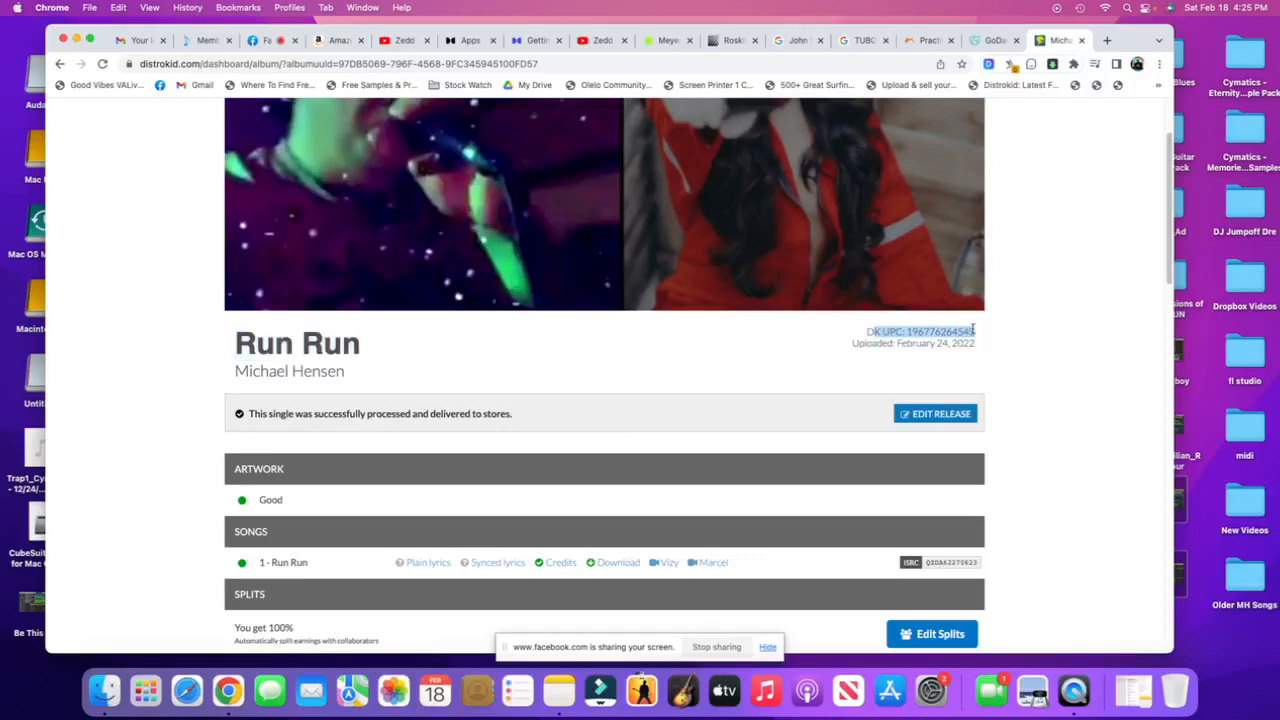
pyautogui.click(785, 369)
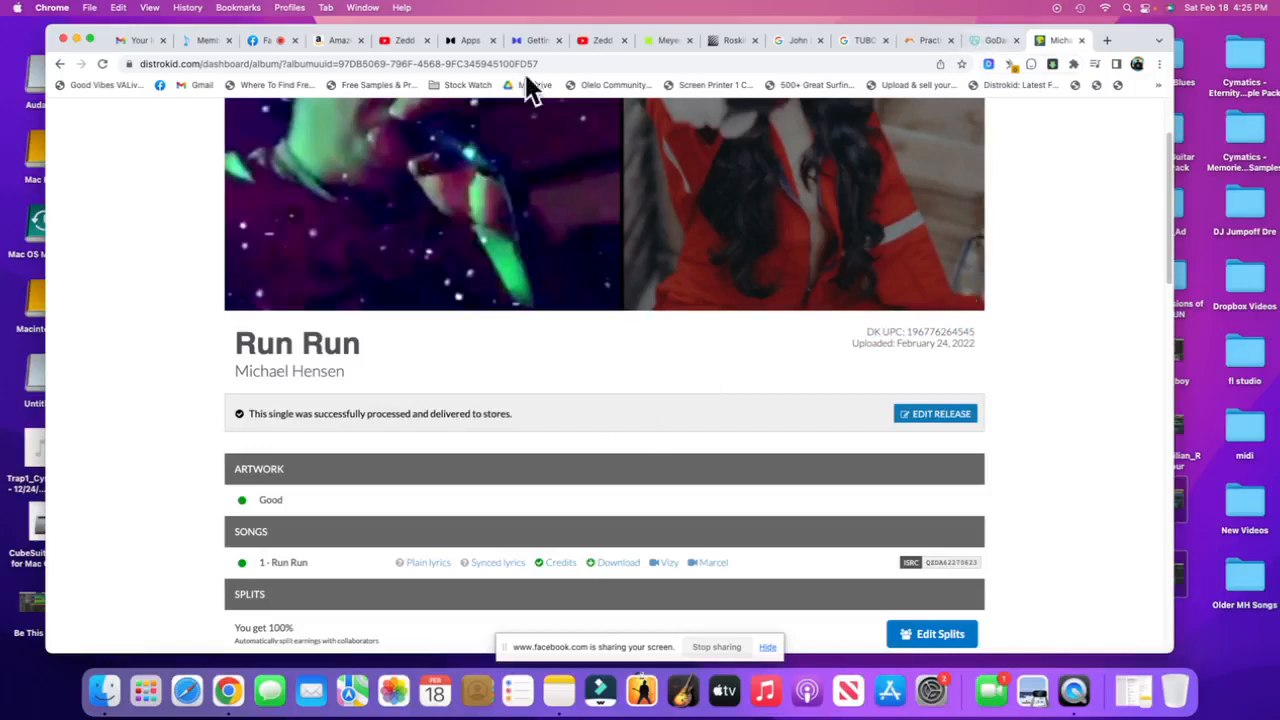
# Step: Return to the ASCAP work registration and paste QZDA62270623 as the recording's ISRC
pyautogui.click(202, 42)
pyautogui.scroll(-4, 440, 343)
pyautogui.scroll(1, 671, 320)
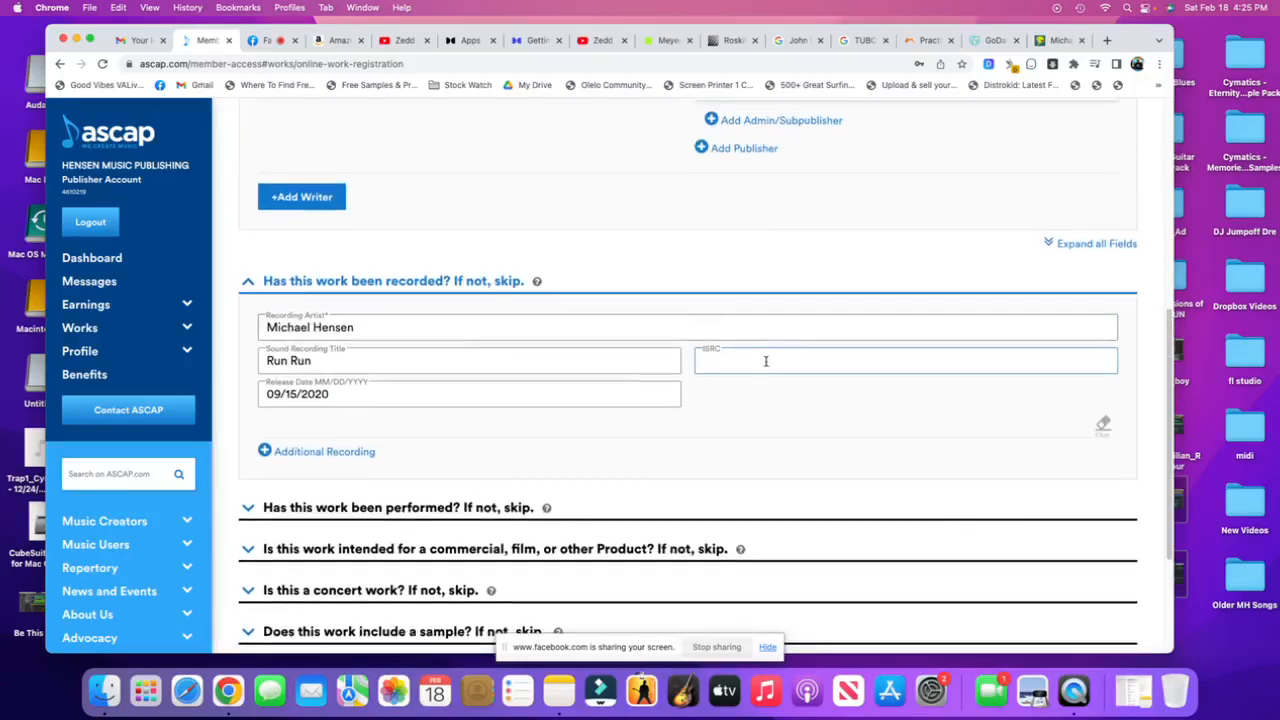
pyautogui.press('super+v')
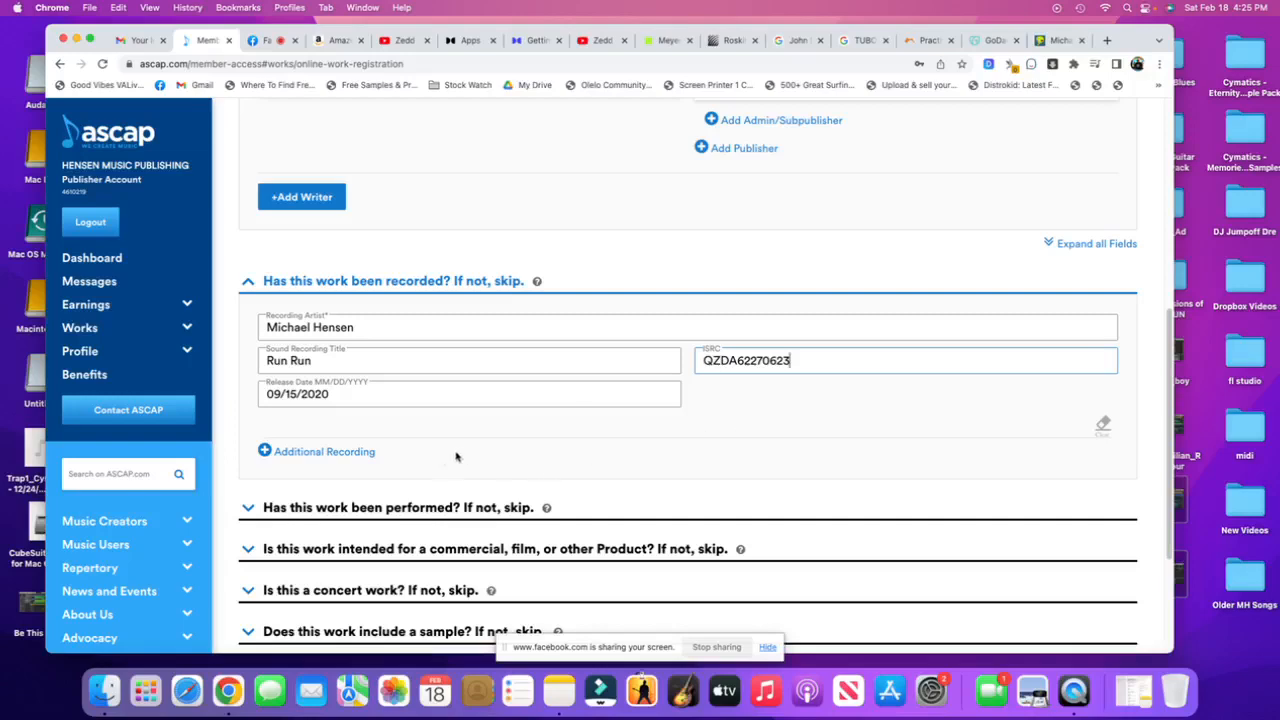
# Step: Expand the section asking whether the work has been performed and enter the performer's full name
pyautogui.scroll(-3, 651, 409)
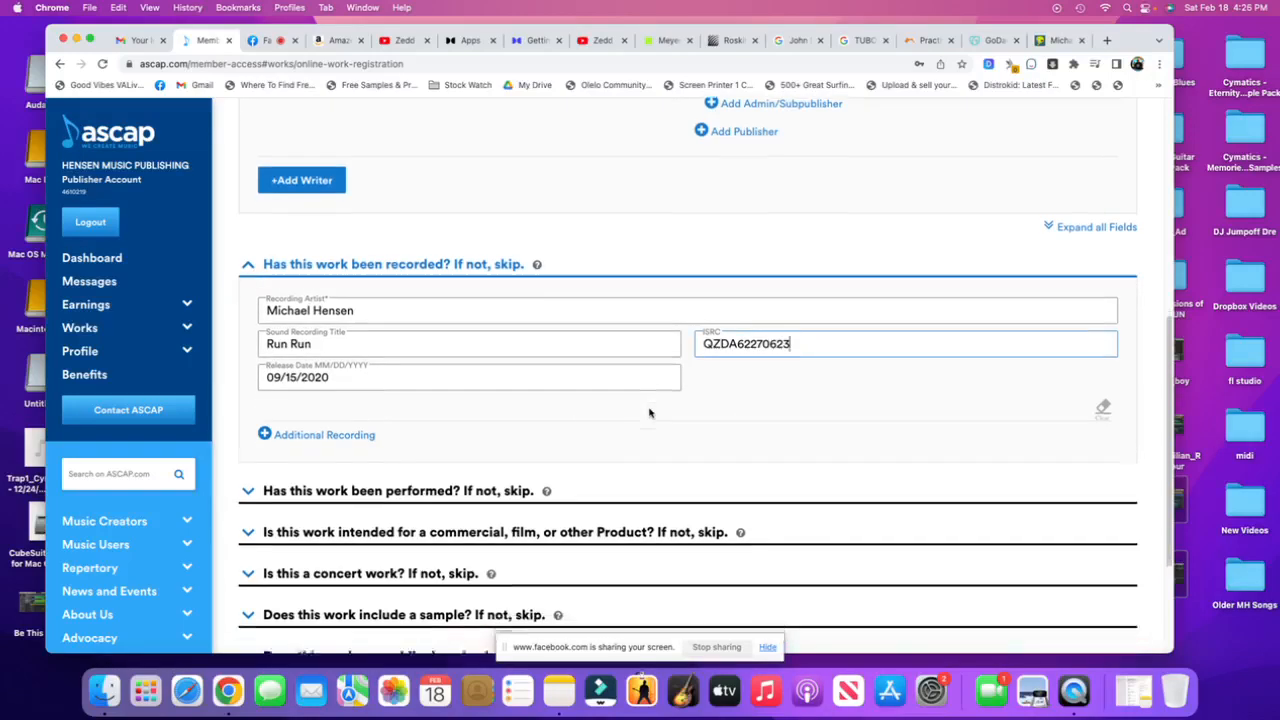
pyautogui.scroll(-3, 428, 455)
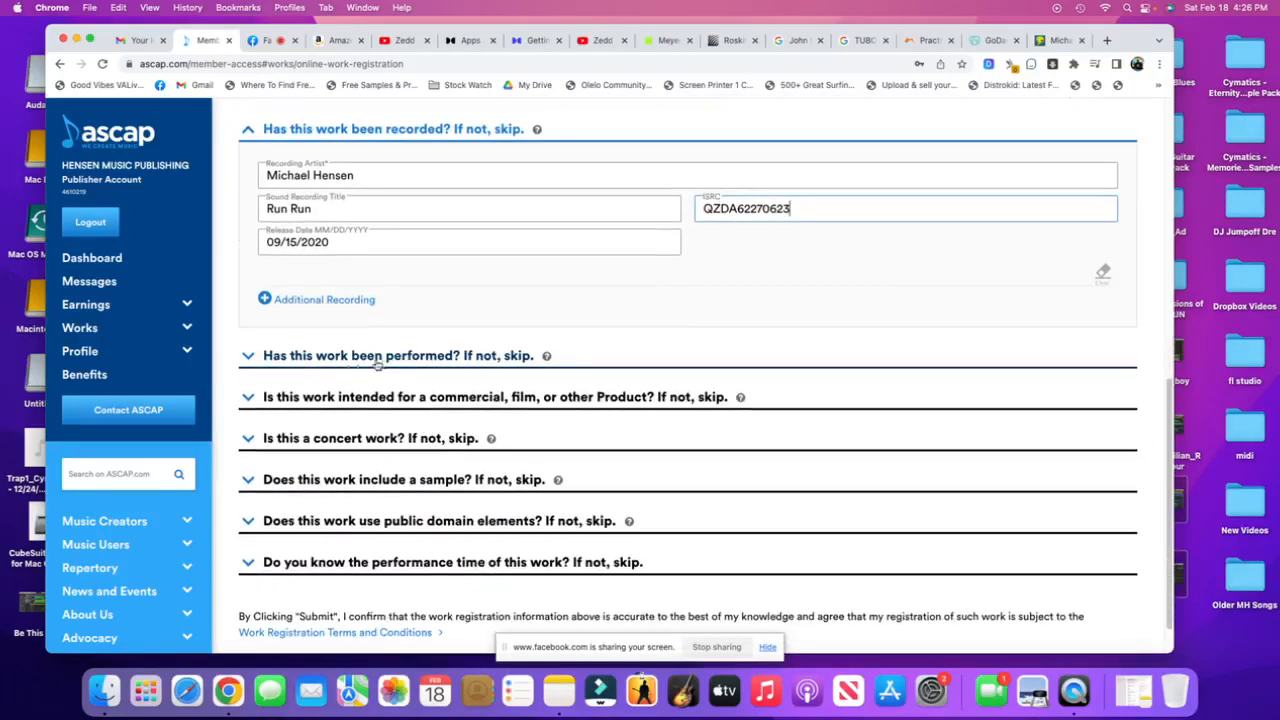
pyautogui.click(390, 362)
pyautogui.click(403, 401)
pyautogui.write('Michael Hensen')
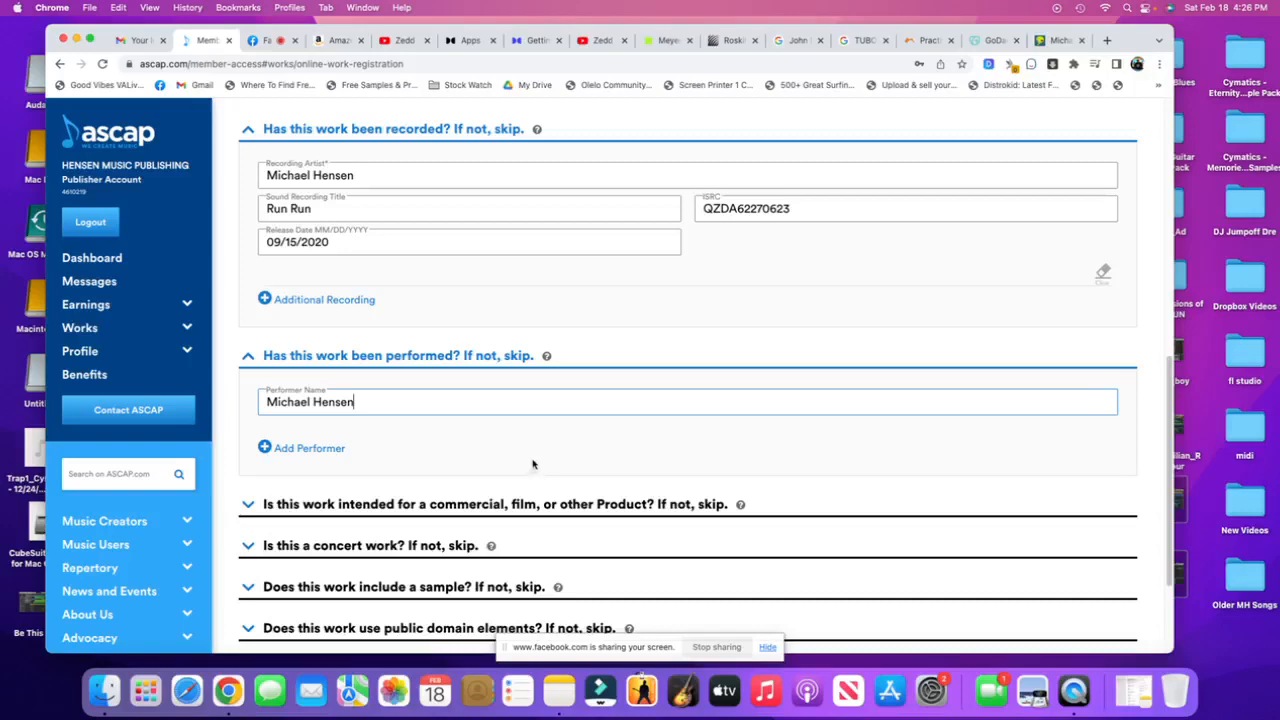
pyautogui.click(566, 440)
# Step: Check how the writer's name is listed and add the middle initial to the performer name to match it
pyautogui.scroll(15, 589, 443)
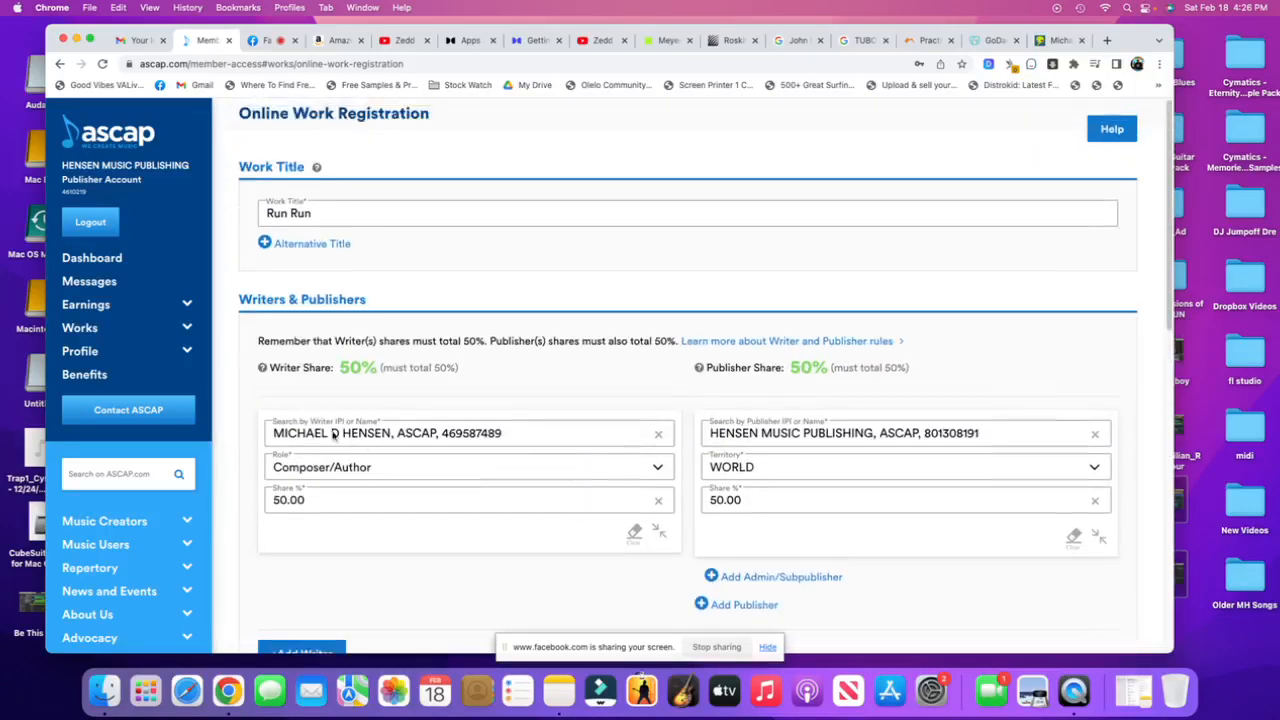
pyautogui.scroll(-10, 446, 537)
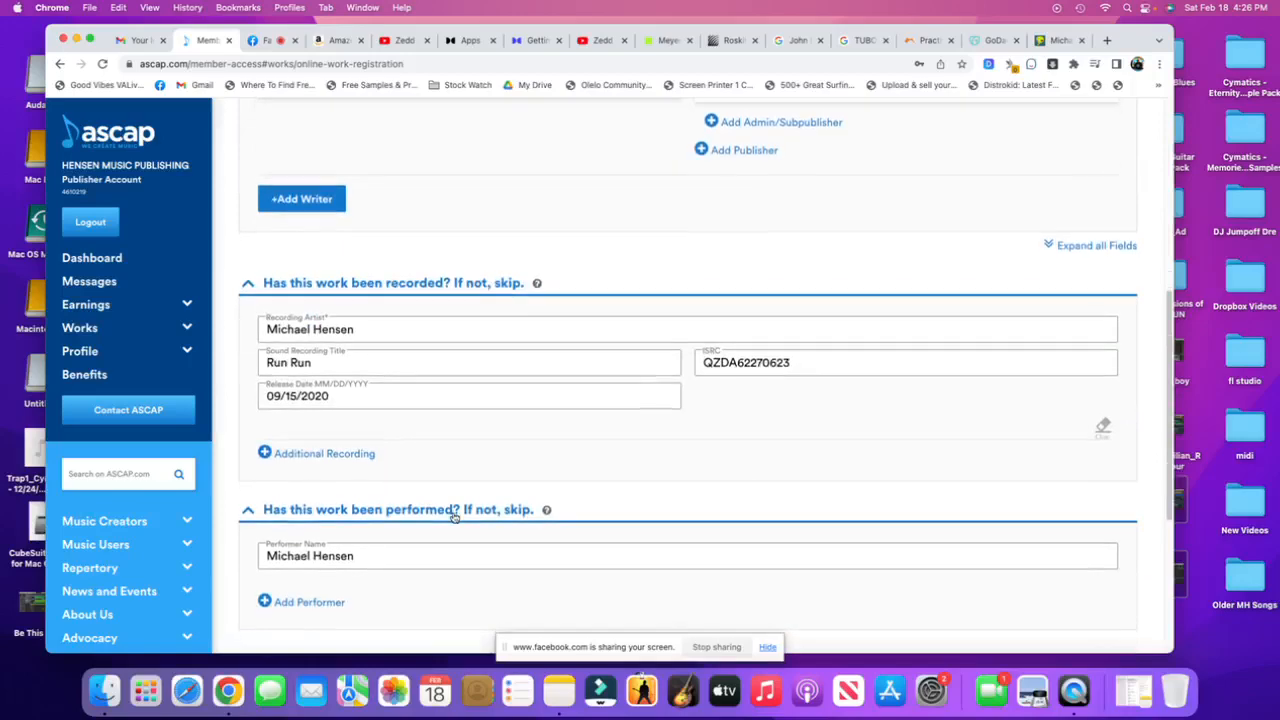
pyautogui.click(380, 549)
pyautogui.scroll(-5, 400, 537)
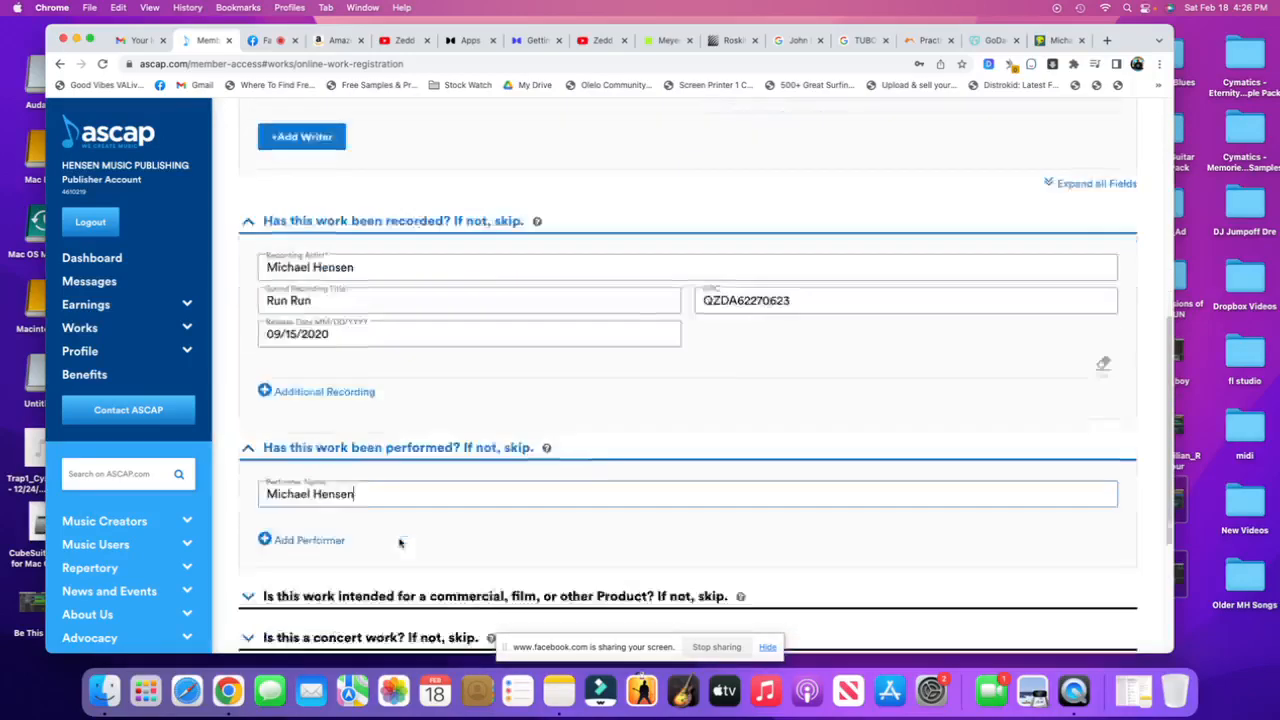
pyautogui.scroll(3, 406, 514)
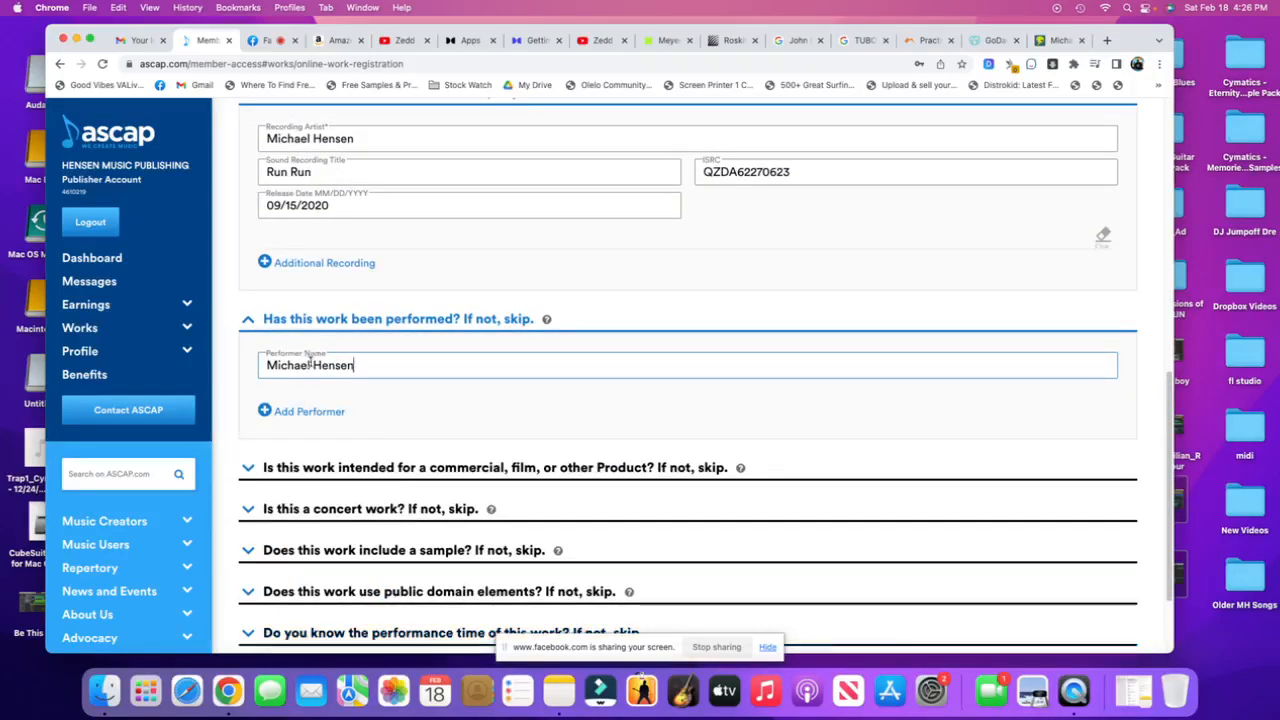
pyautogui.scroll(2, 422, 395)
pyautogui.scroll(-4, 399, 380)
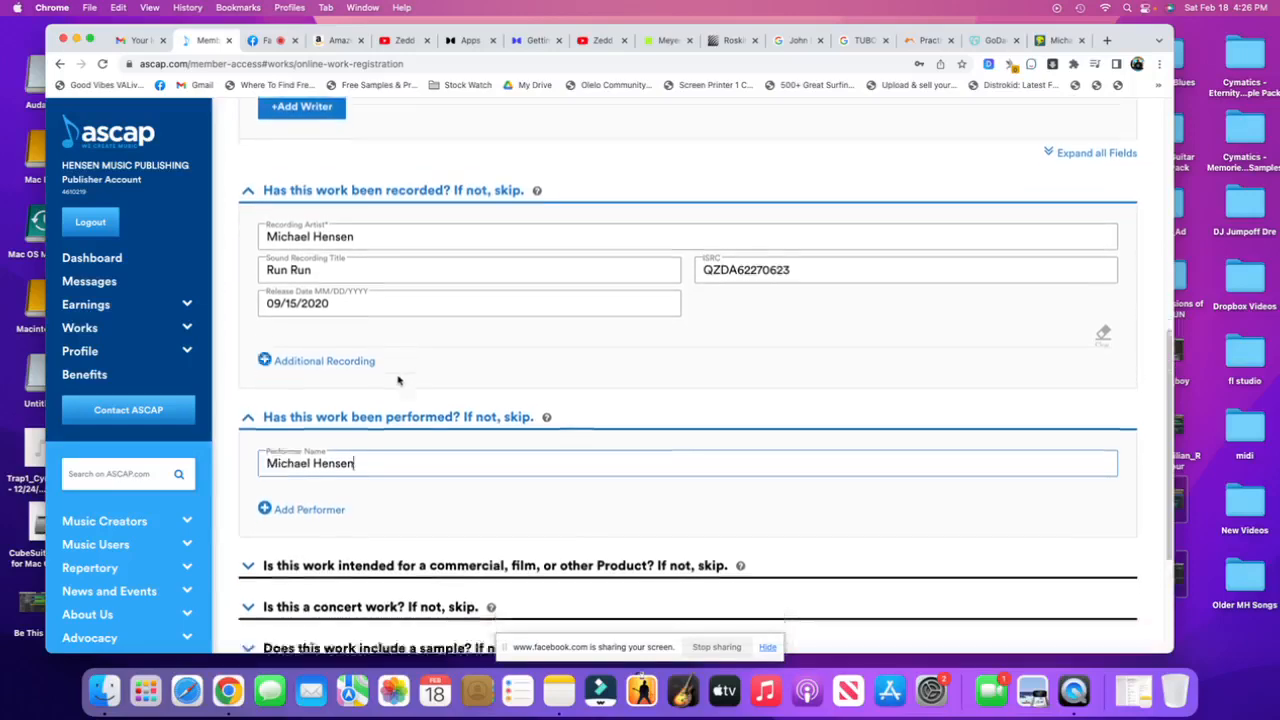
pyautogui.moveTo(313, 247); pyautogui.dragTo(392, 245)
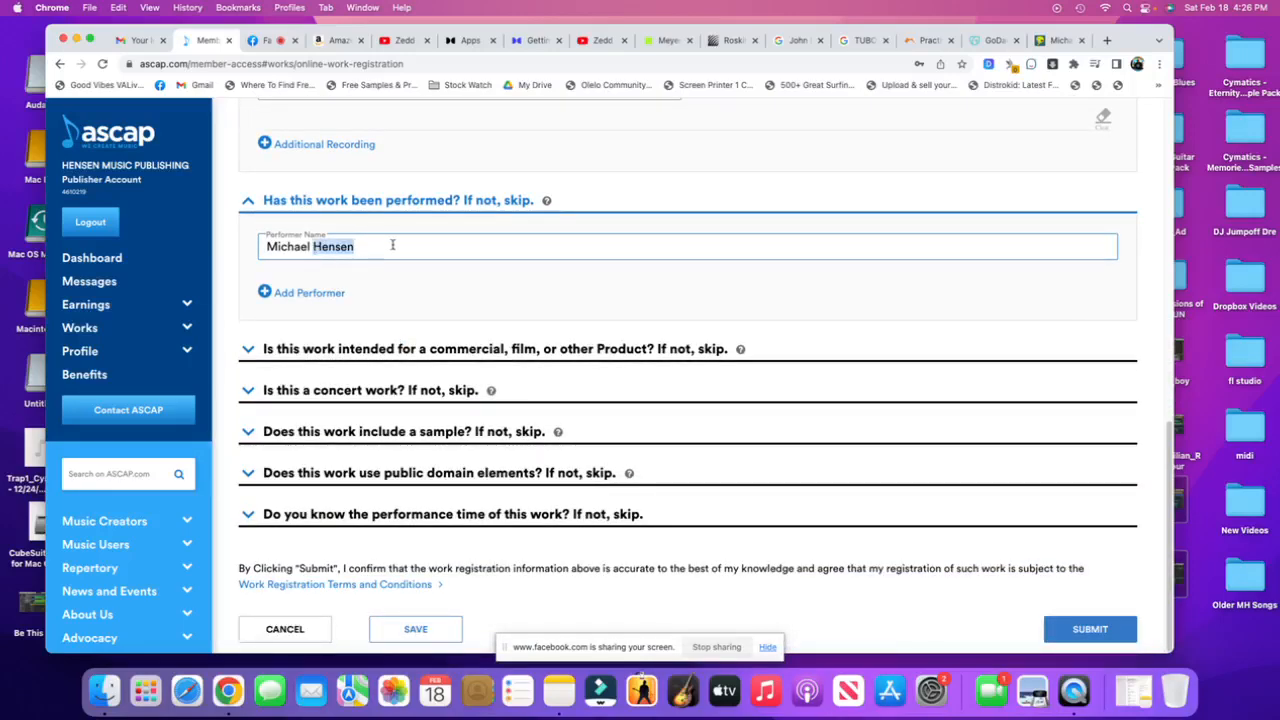
pyautogui.write('D HEnse')
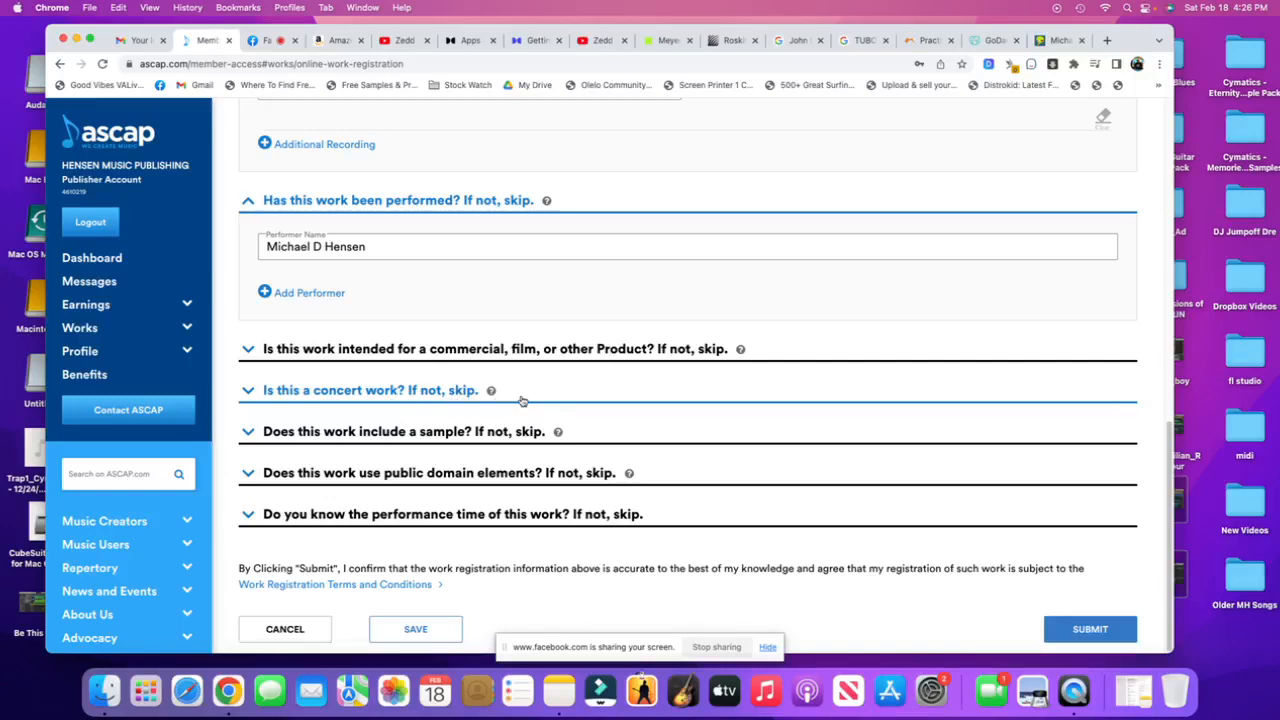
# Step: Examine the fields of the concert-work and public-domain sections, collapsing each one again without filling it in
pyautogui.click(249, 393)
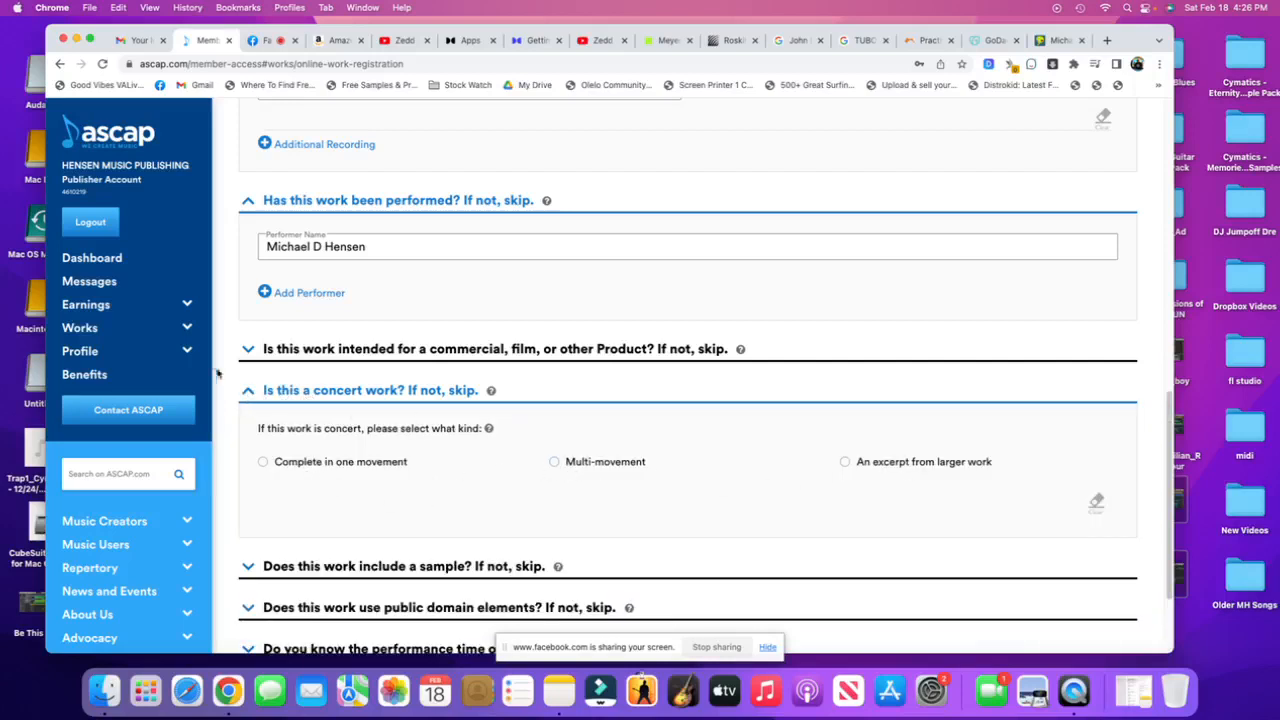
pyautogui.click(248, 391)
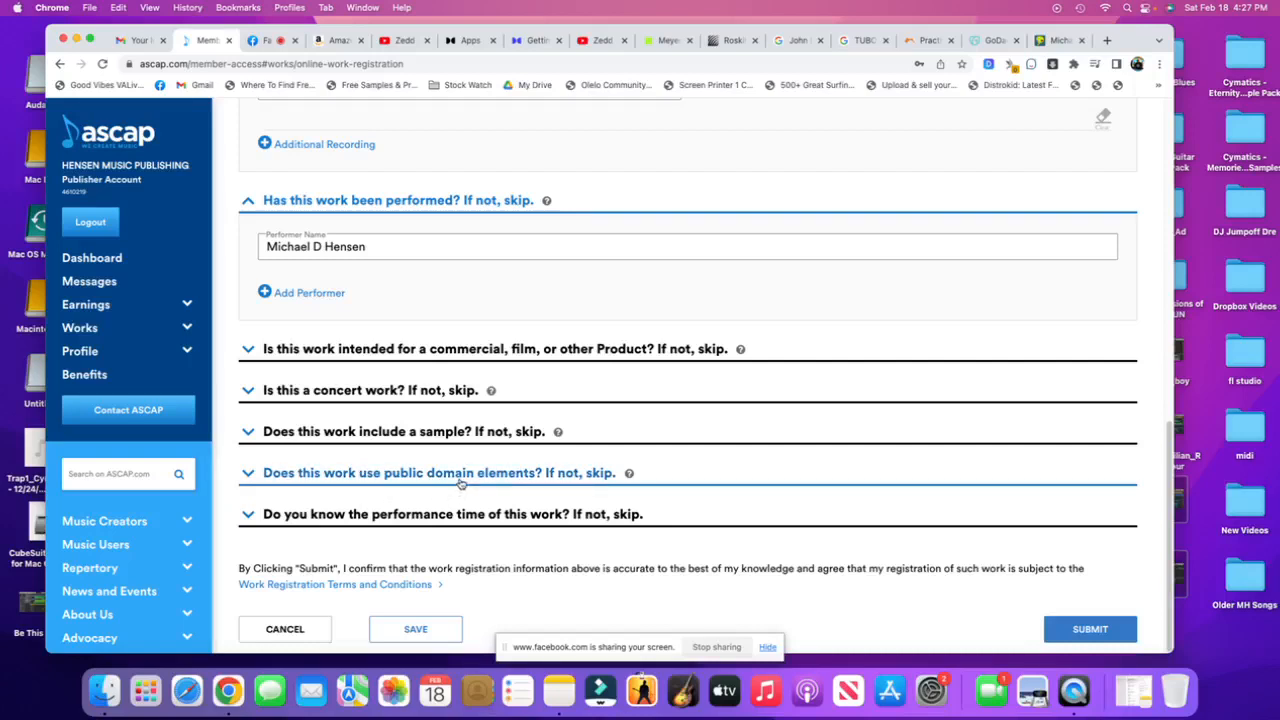
pyautogui.click(248, 476)
pyautogui.scroll(-4, 460, 446)
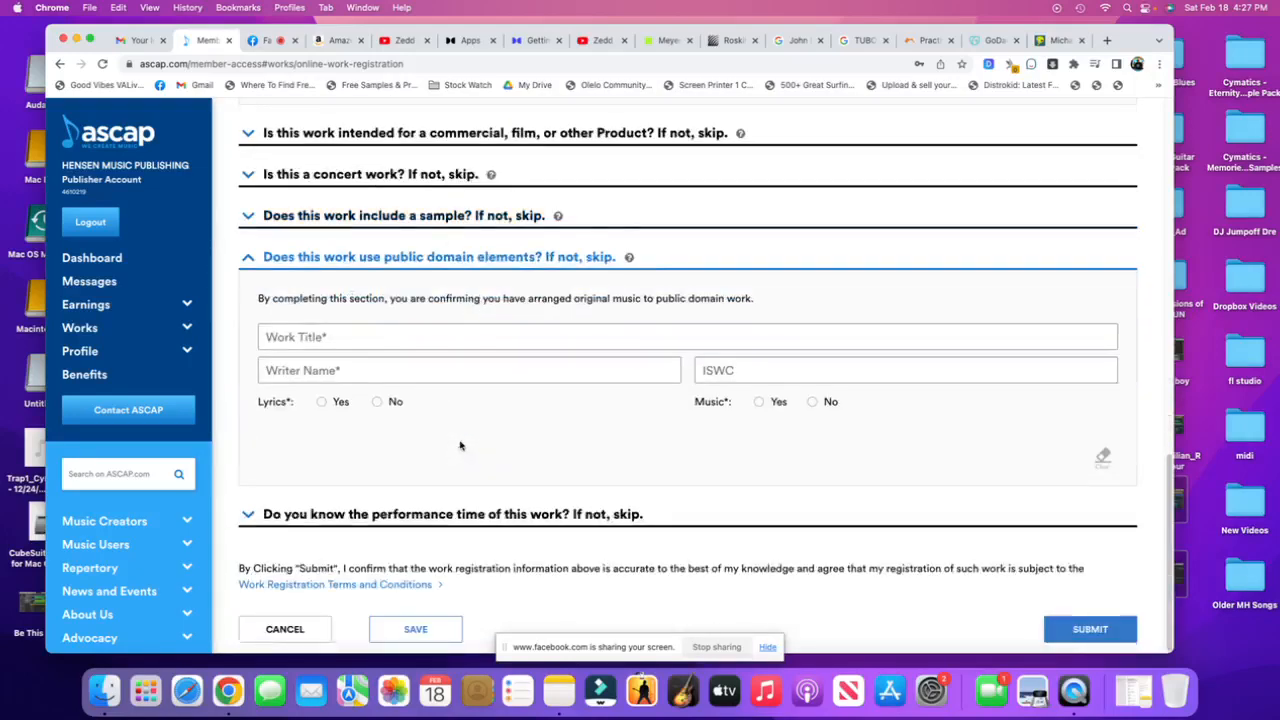
pyautogui.click(249, 270)
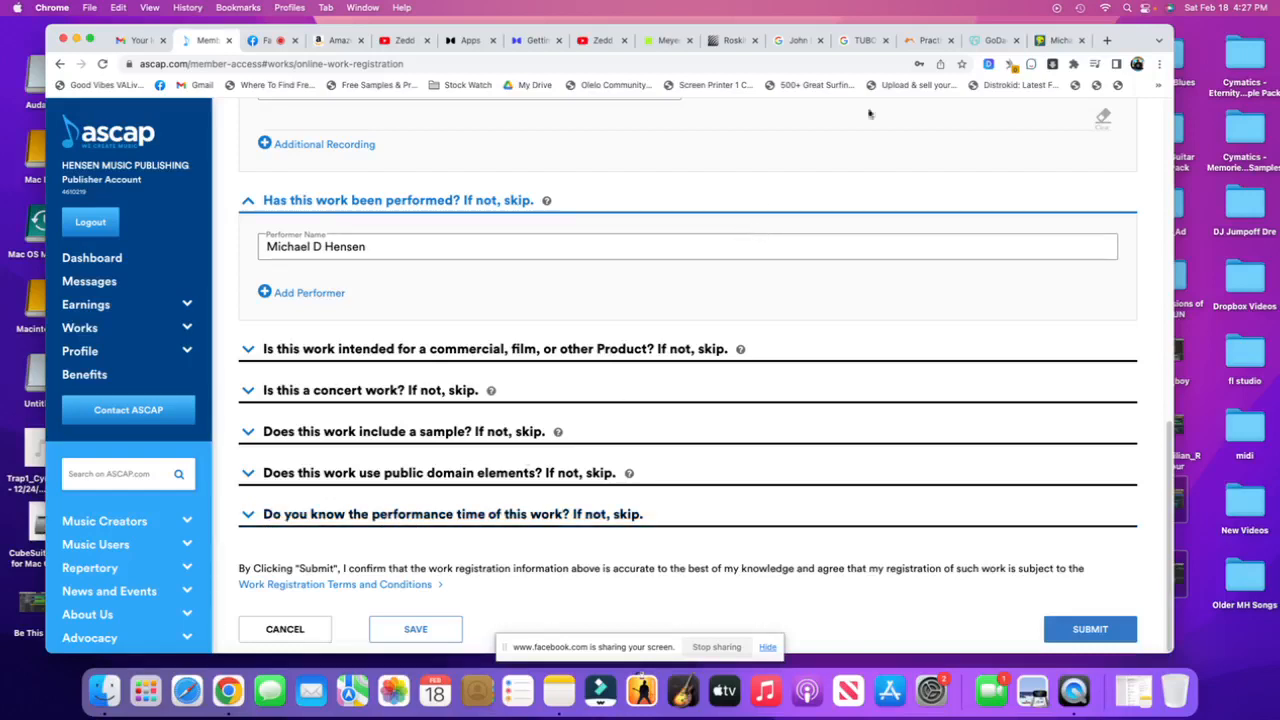
# Step: Switch to the DistroKid tab and look over the "Run Run" release details
pyautogui.click(1047, 43)
pyautogui.scroll(-4, 660, 390)
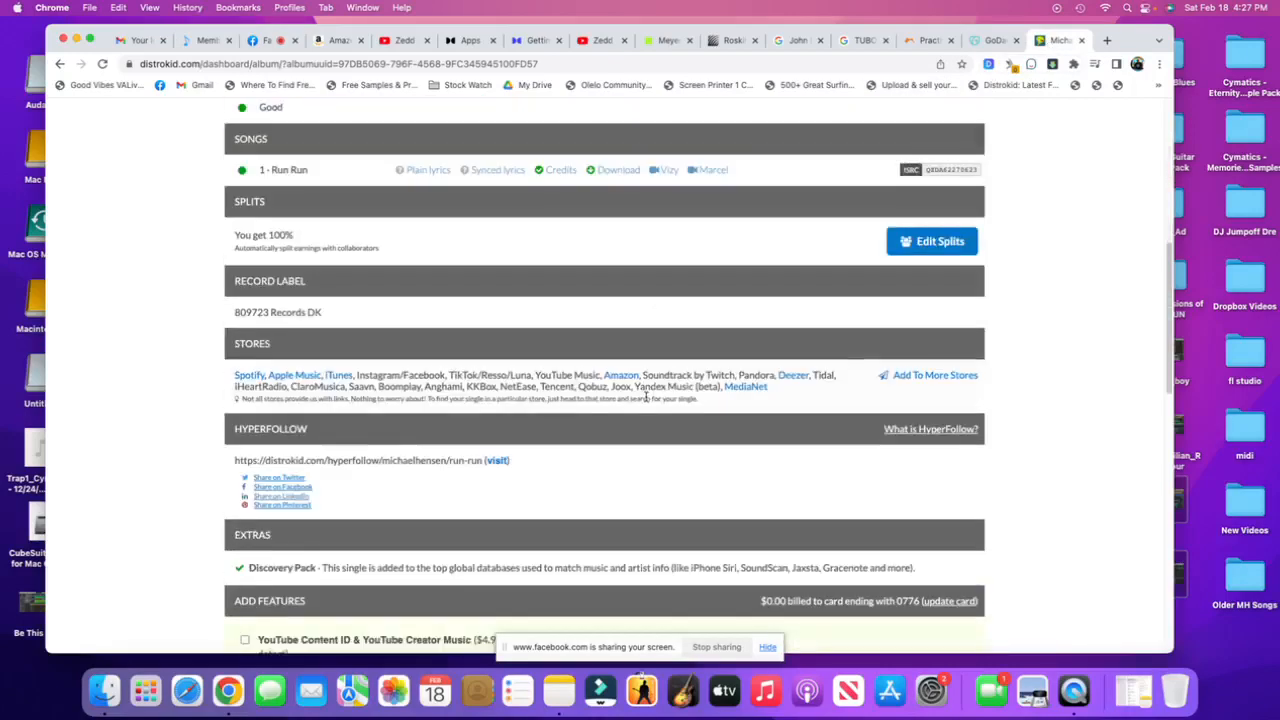
pyautogui.scroll(2, 646, 396)
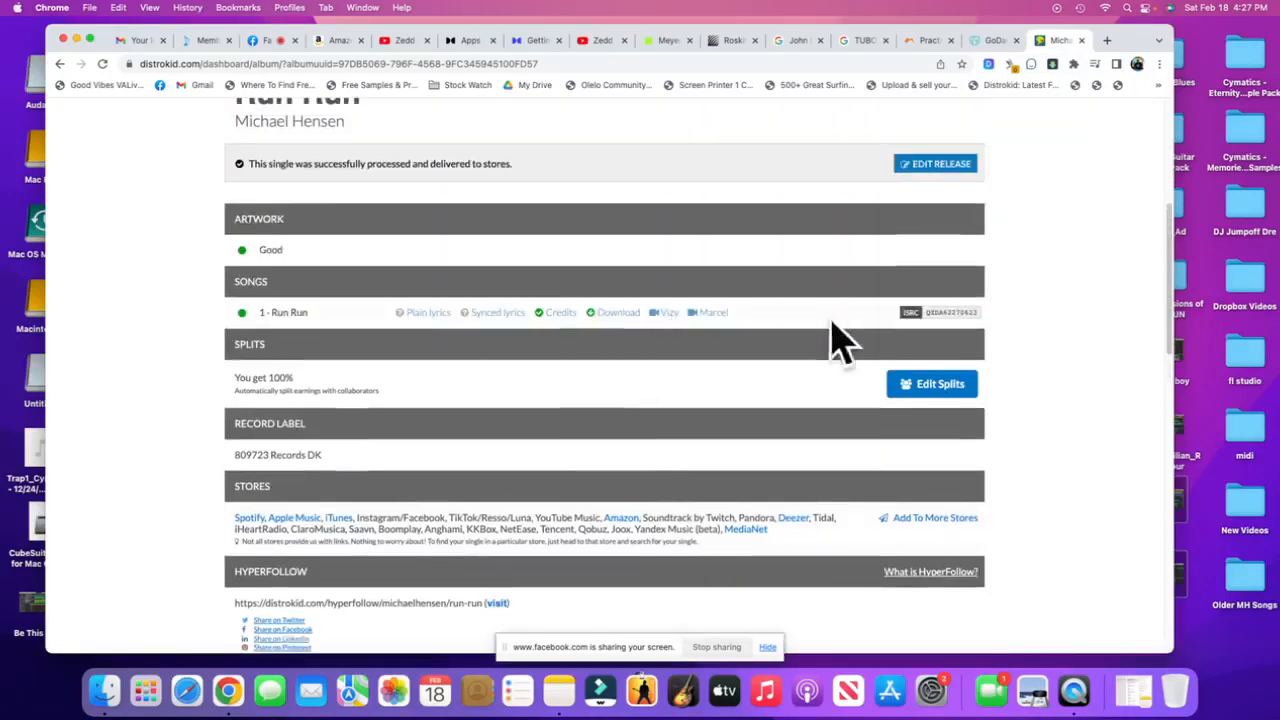
pyautogui.scroll(4, 367, 392)
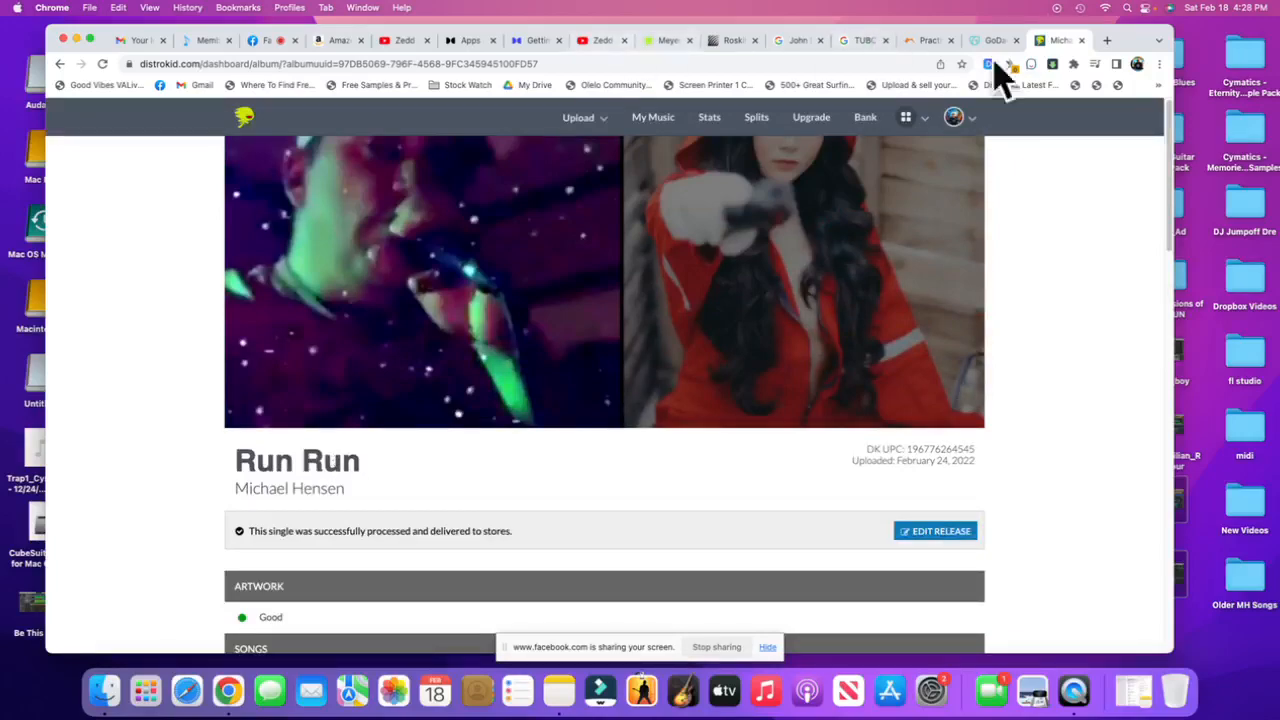
# Step: Open the artist's YouTube channel in a new tab and pause the featured promo video
pyautogui.click(1107, 40)
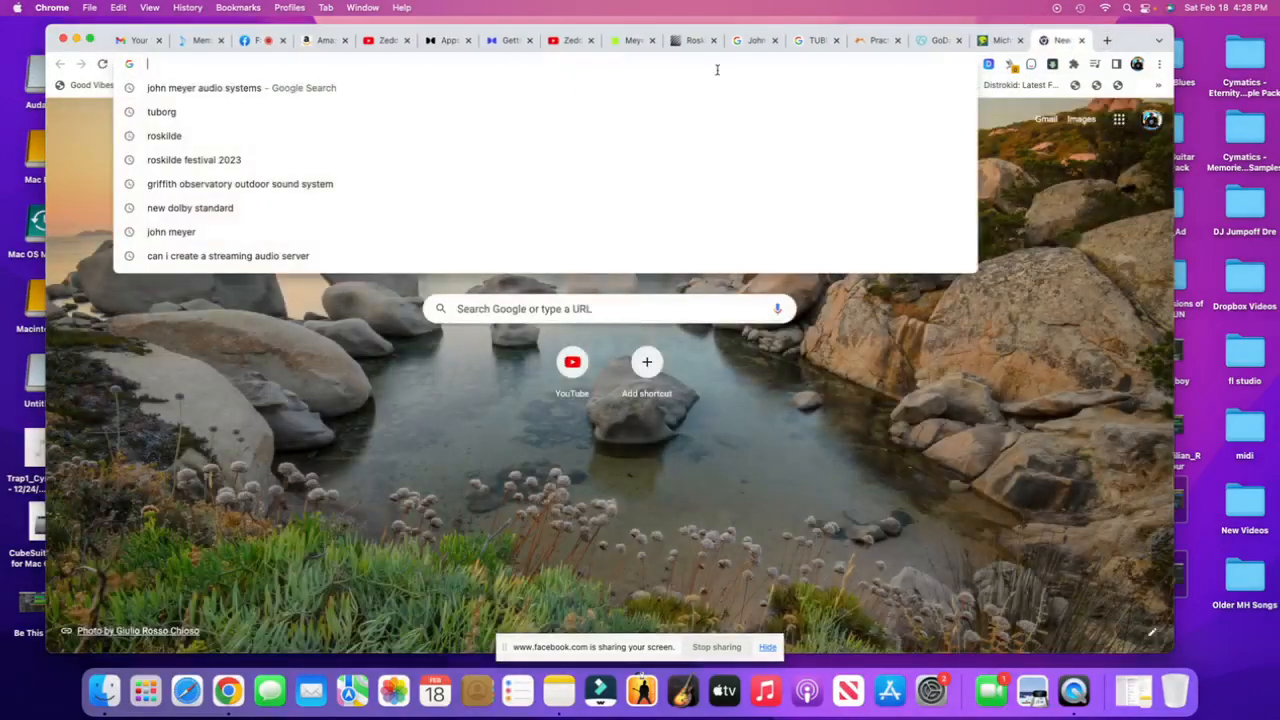
pyautogui.write('youtuv')
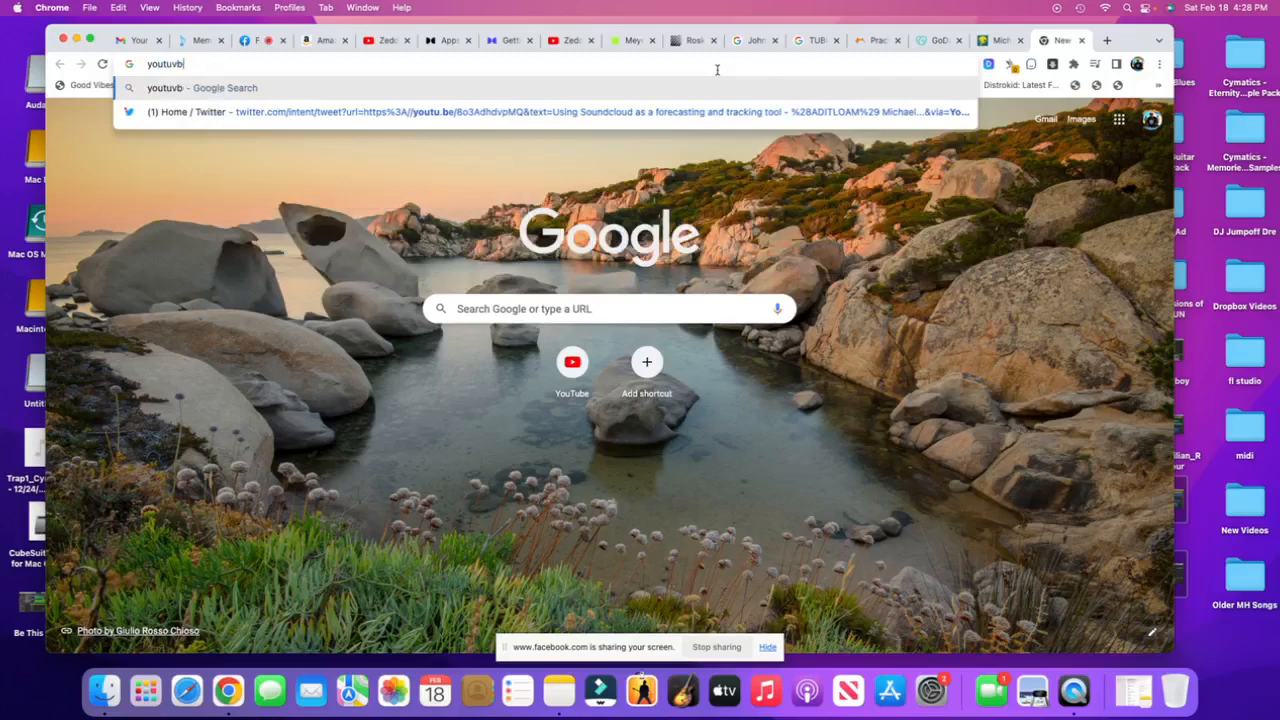
pyautogui.press('BackSpace')
pyautogui.write('e.com')
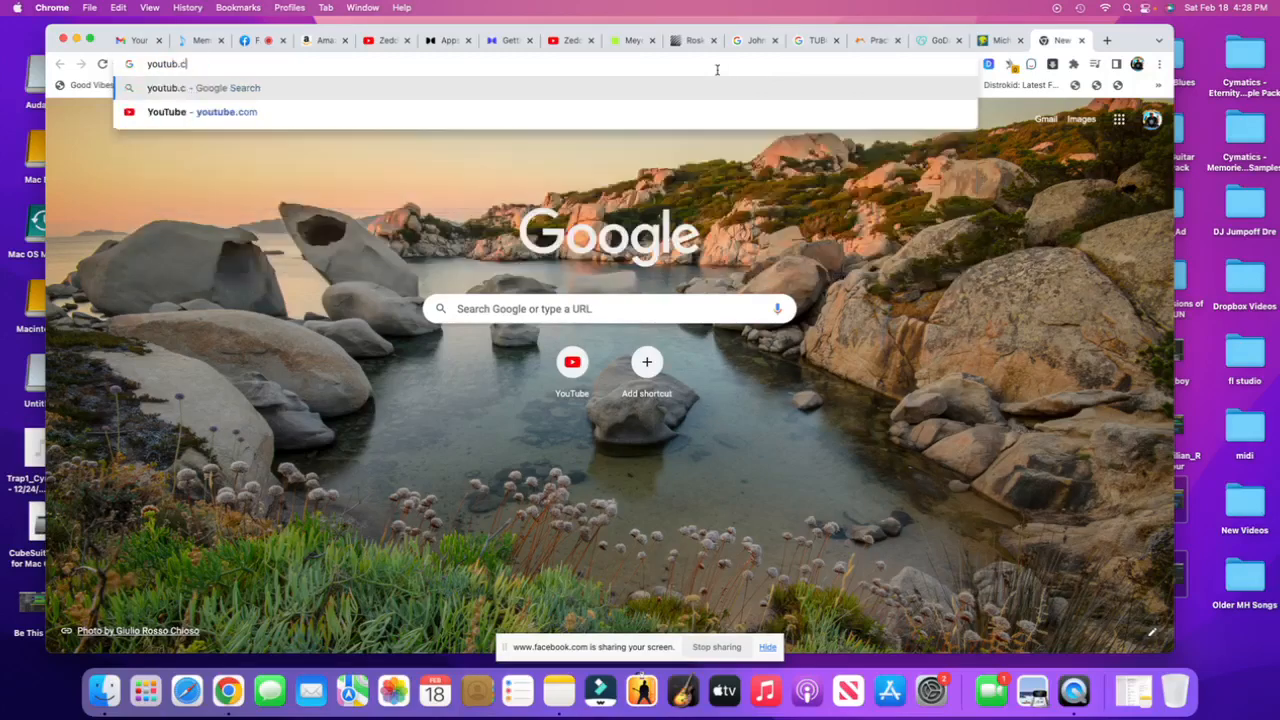
pyautogui.write('/')
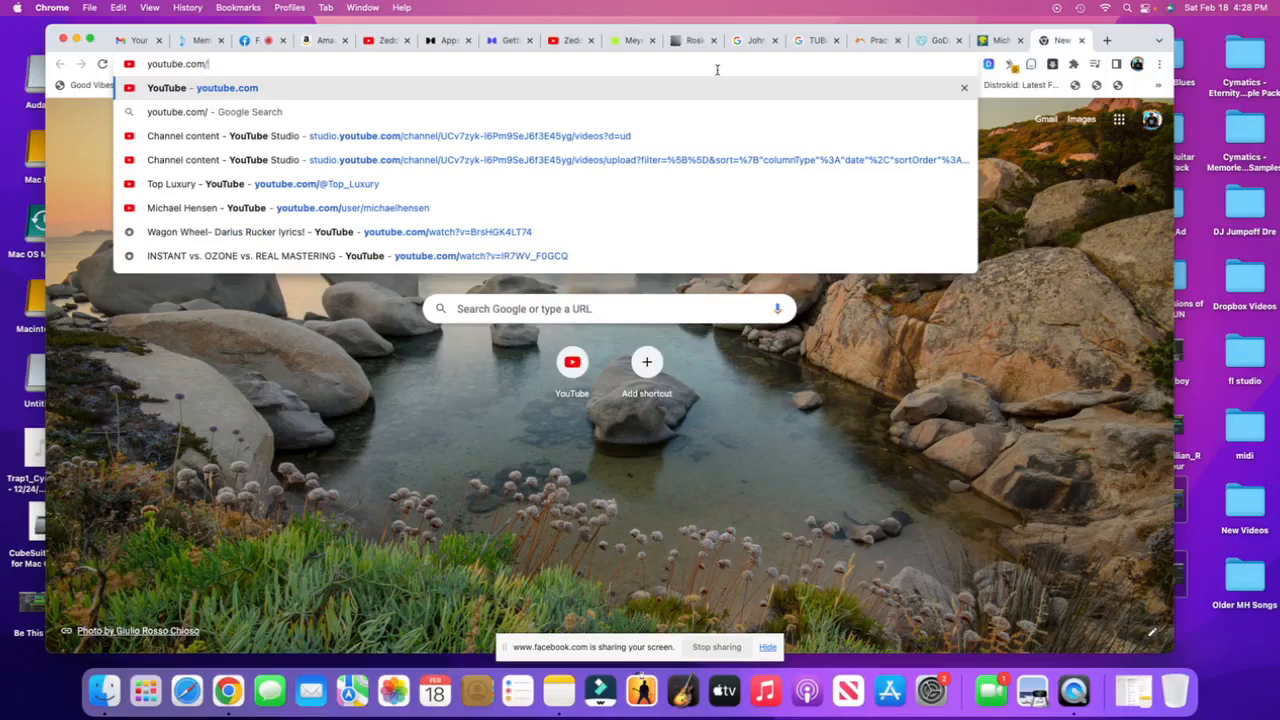
pyautogui.press('Down')
pyautogui.press('Down')
pyautogui.press('Down')
pyautogui.press('Down')
pyautogui.press('Down')
pyautogui.press('Down')
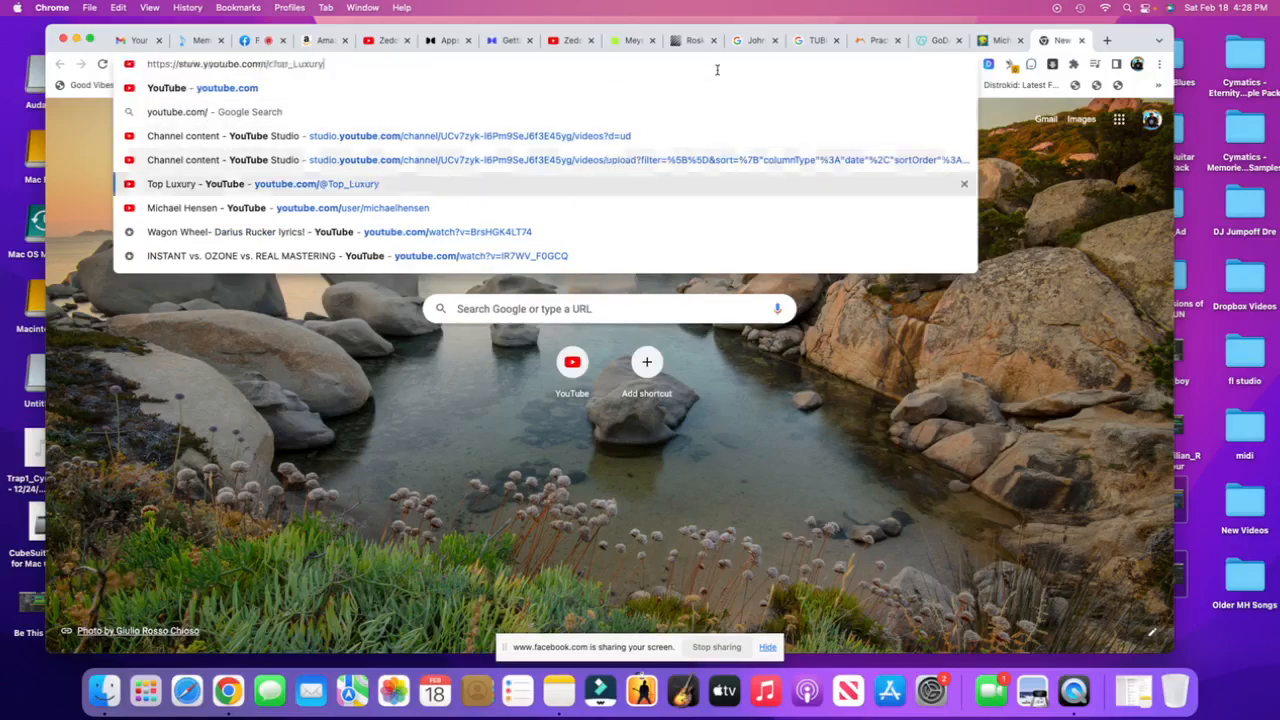
pyautogui.press('Return')
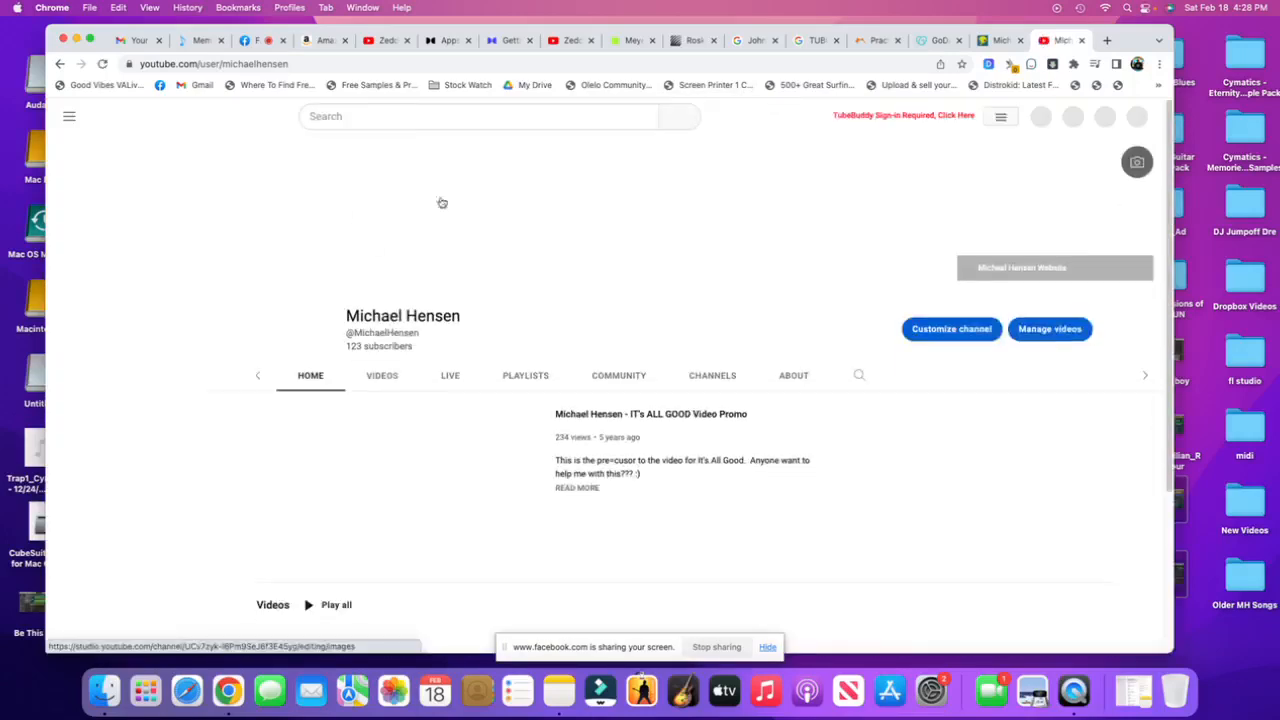
pyautogui.click(276, 557)
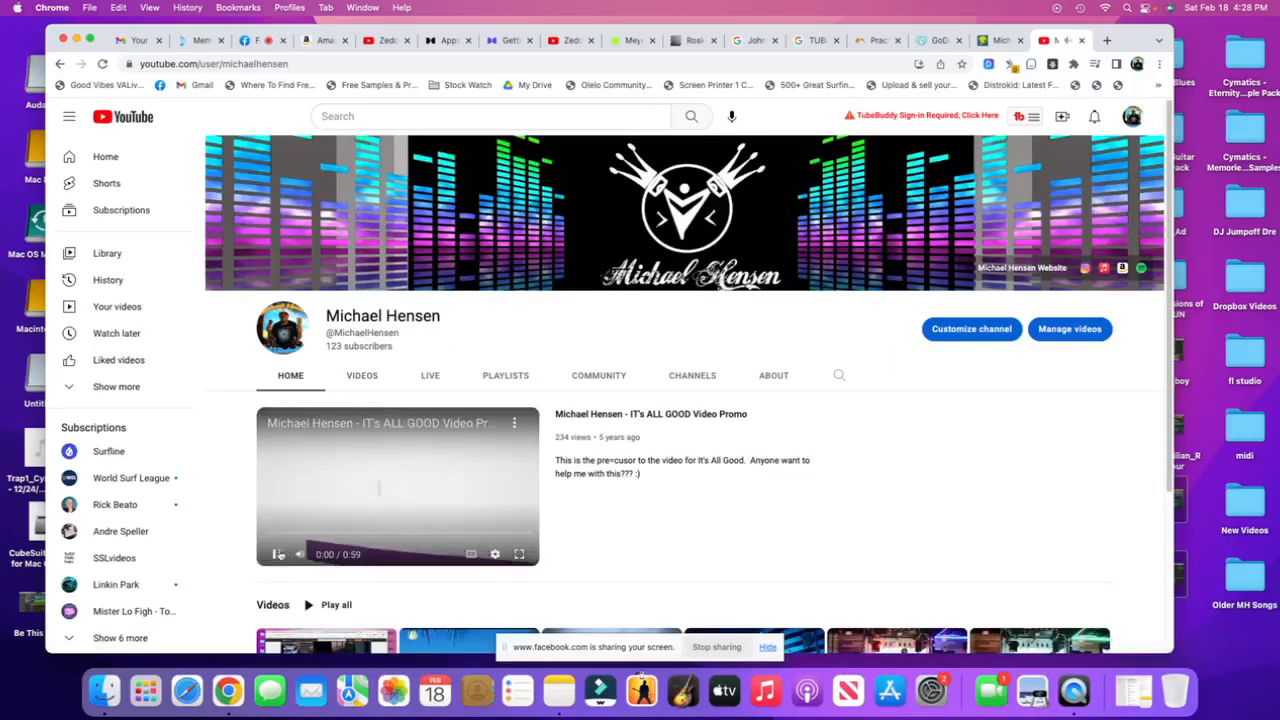
# Step: Search the channel's videos for "Run Run" and look through the results
pyautogui.click(838, 375)
pyautogui.write('Run Run')
pyautogui.press('Return')
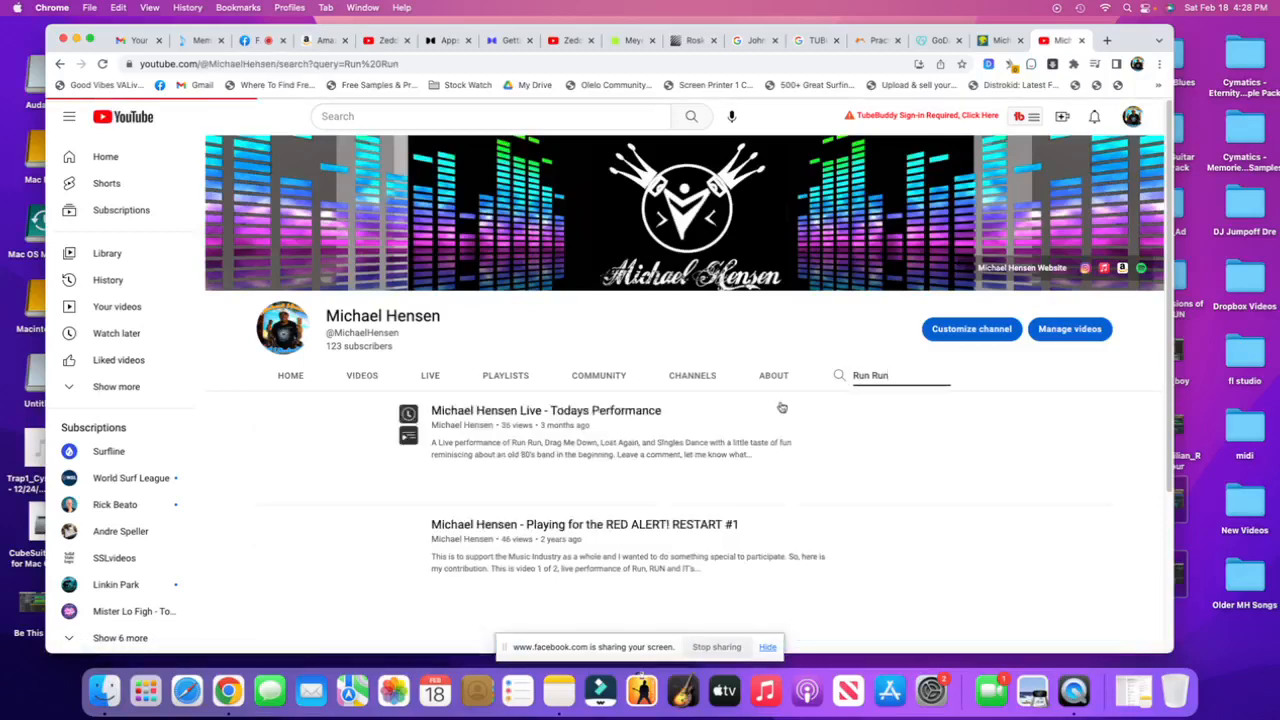
pyautogui.scroll(-10, 680, 442)
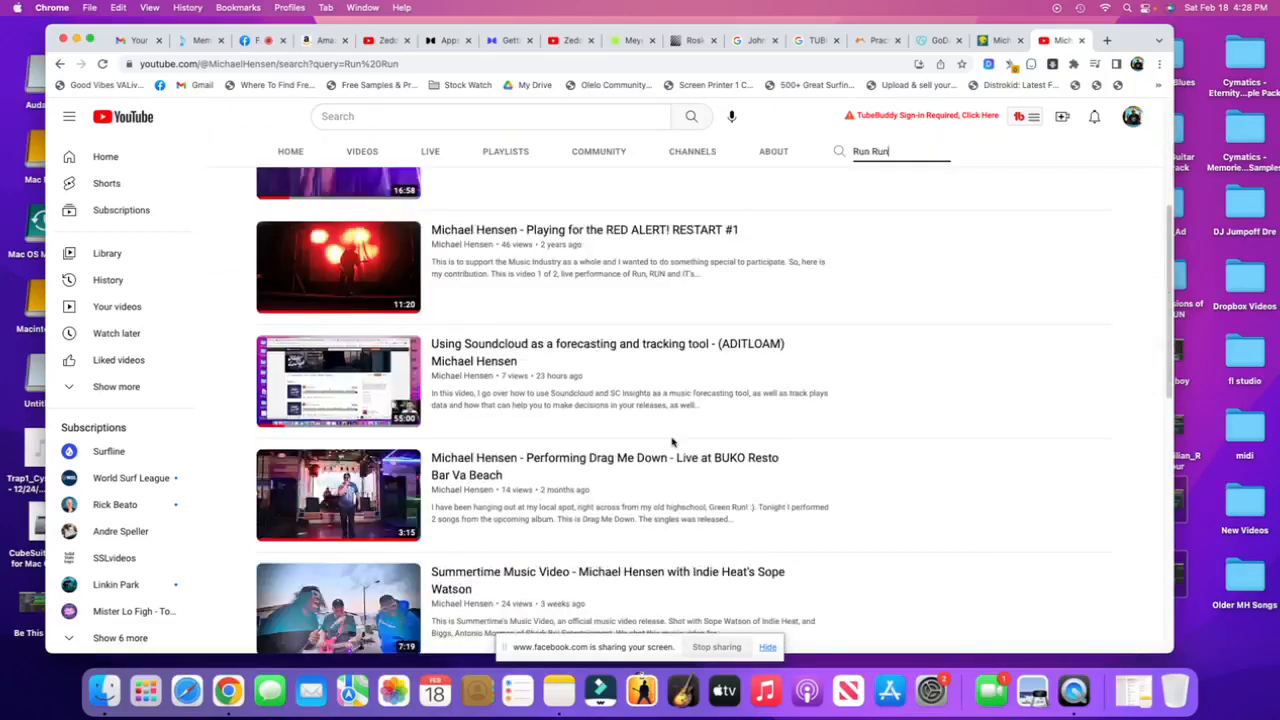
pyautogui.scroll(15, 673, 443)
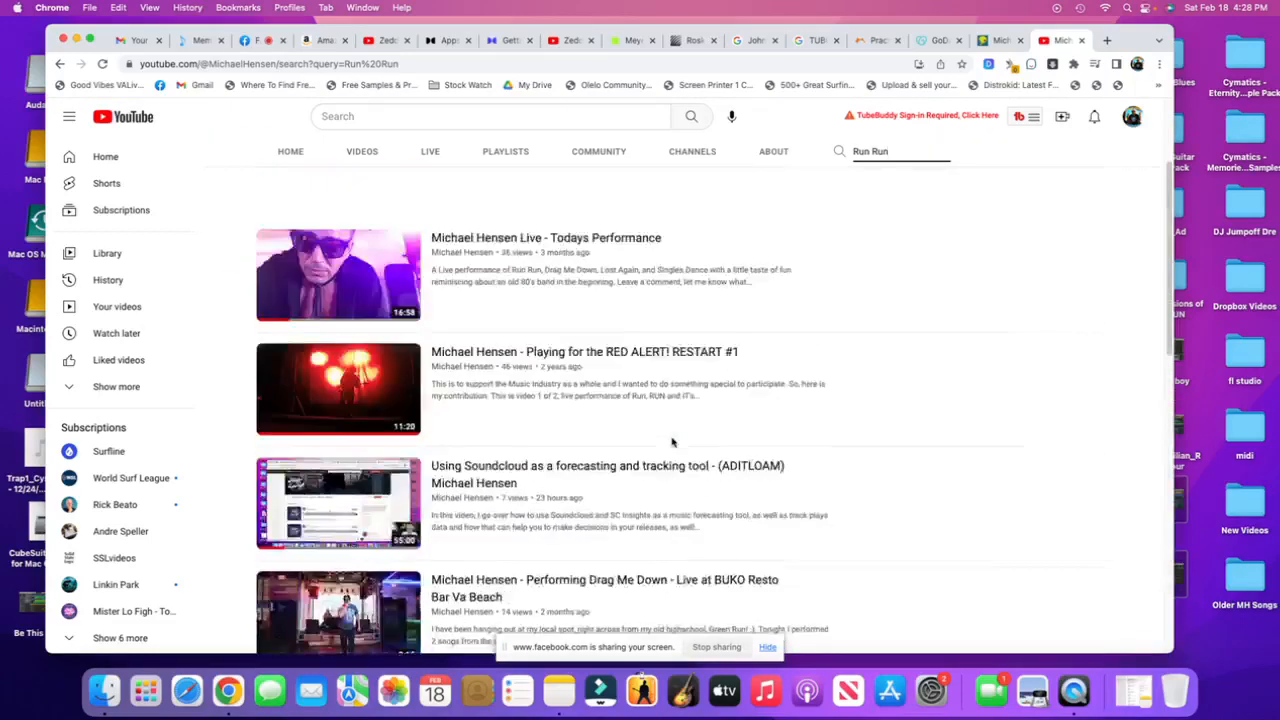
# Step: Search all of YouTube for "Run Run" with the artist's name and open the song's video from the results
pyautogui.click(391, 115)
pyautogui.write('Run Run Mu')
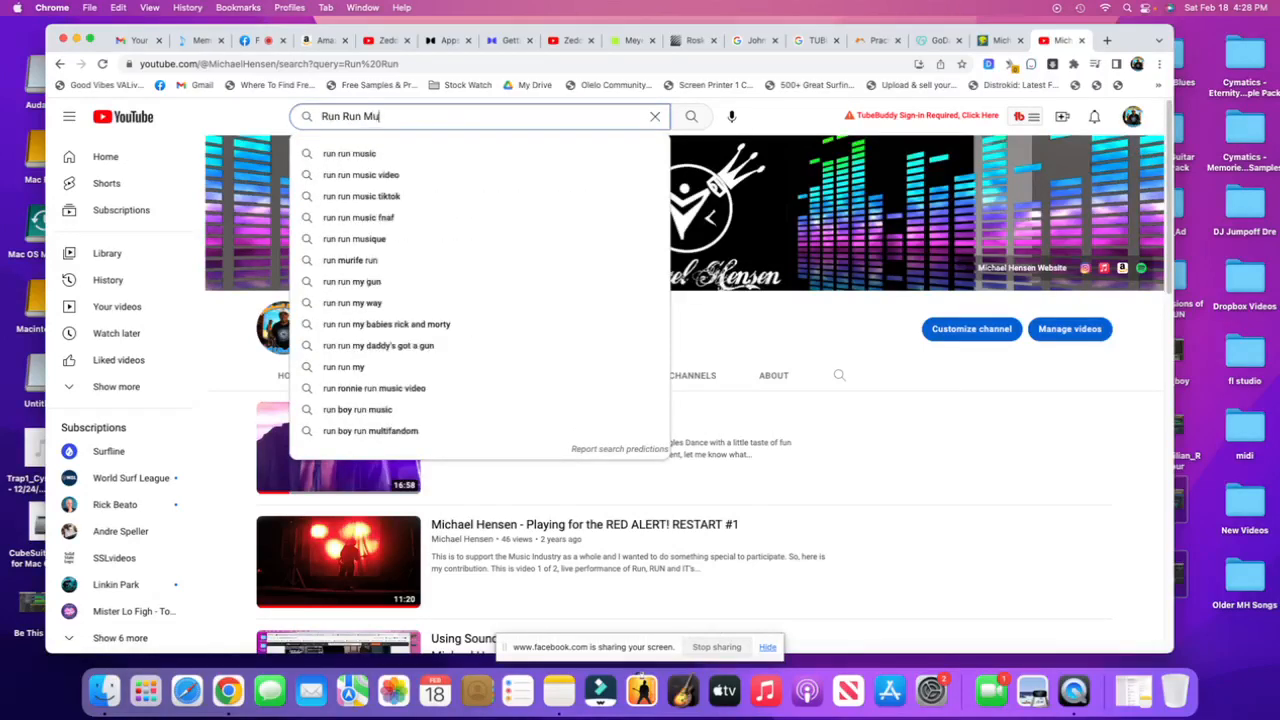
pyautogui.press('BackSpace')
pyautogui.write('ichael Hensen')
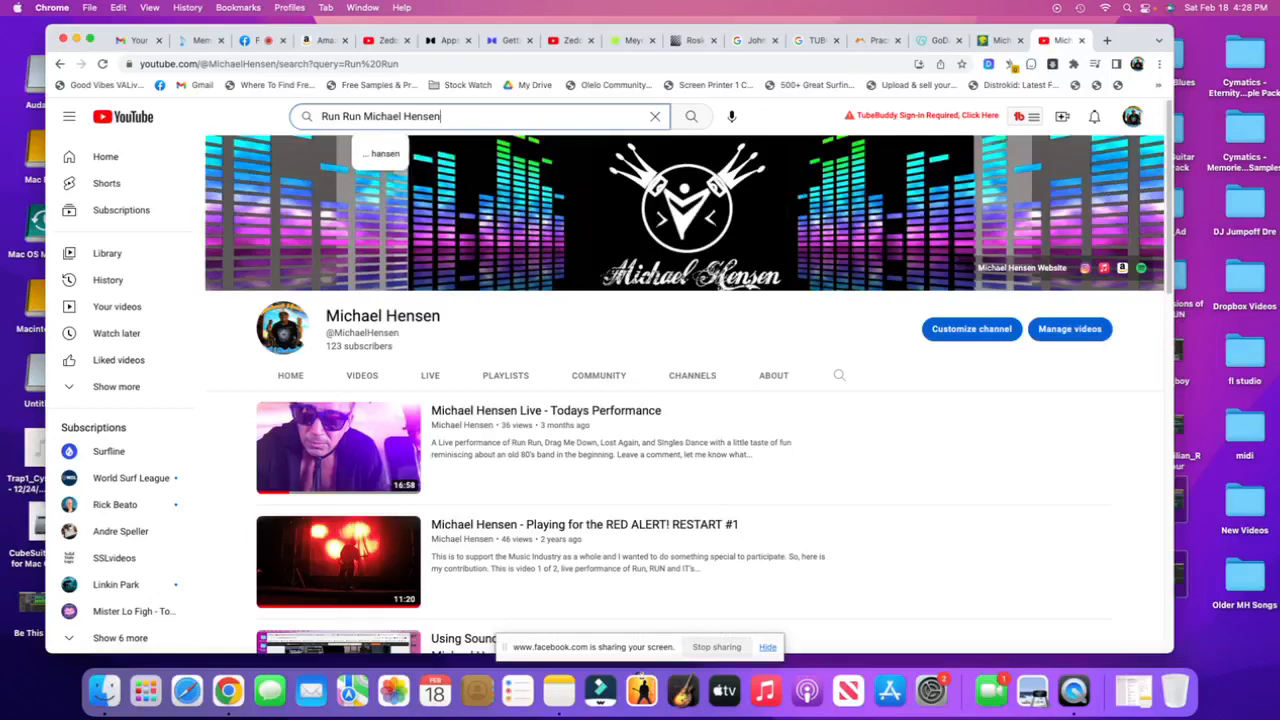
pyautogui.press('Return')
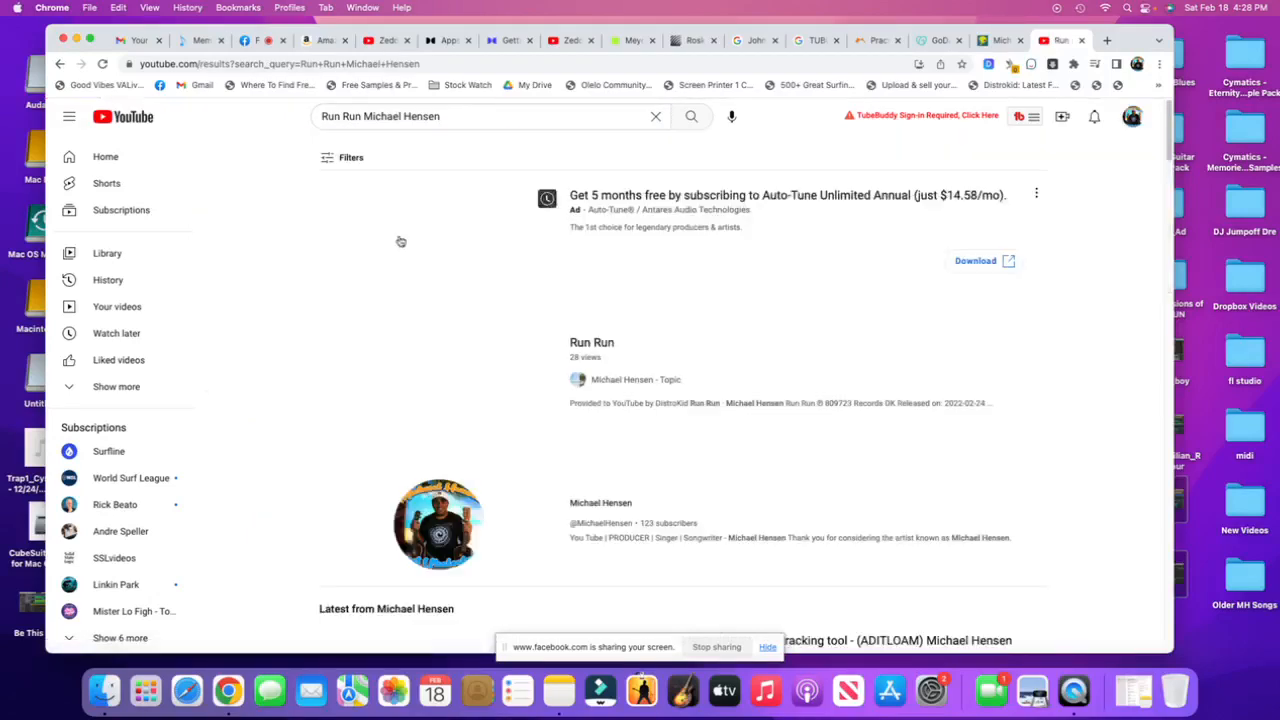
pyautogui.click(606, 345)
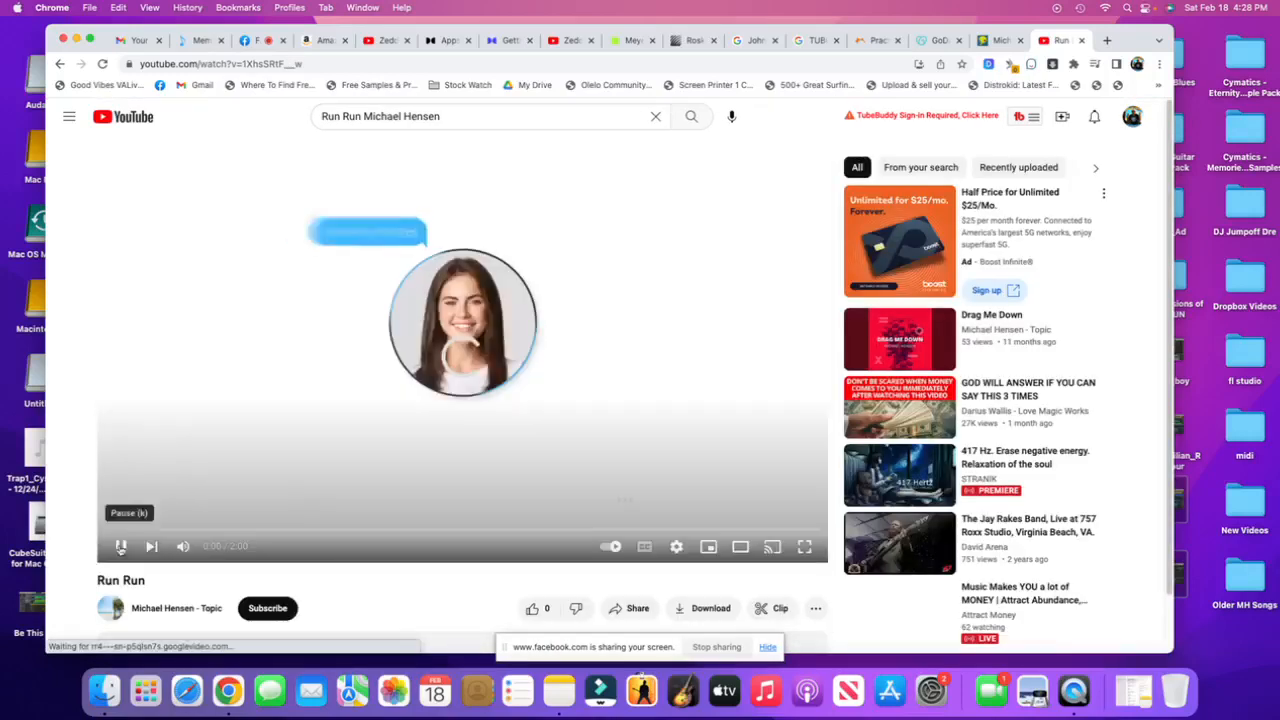
# Step: Mute the player, skip the ad and jump near the song's end to check its length, pausing the video that follows
pyautogui.click(120, 548)
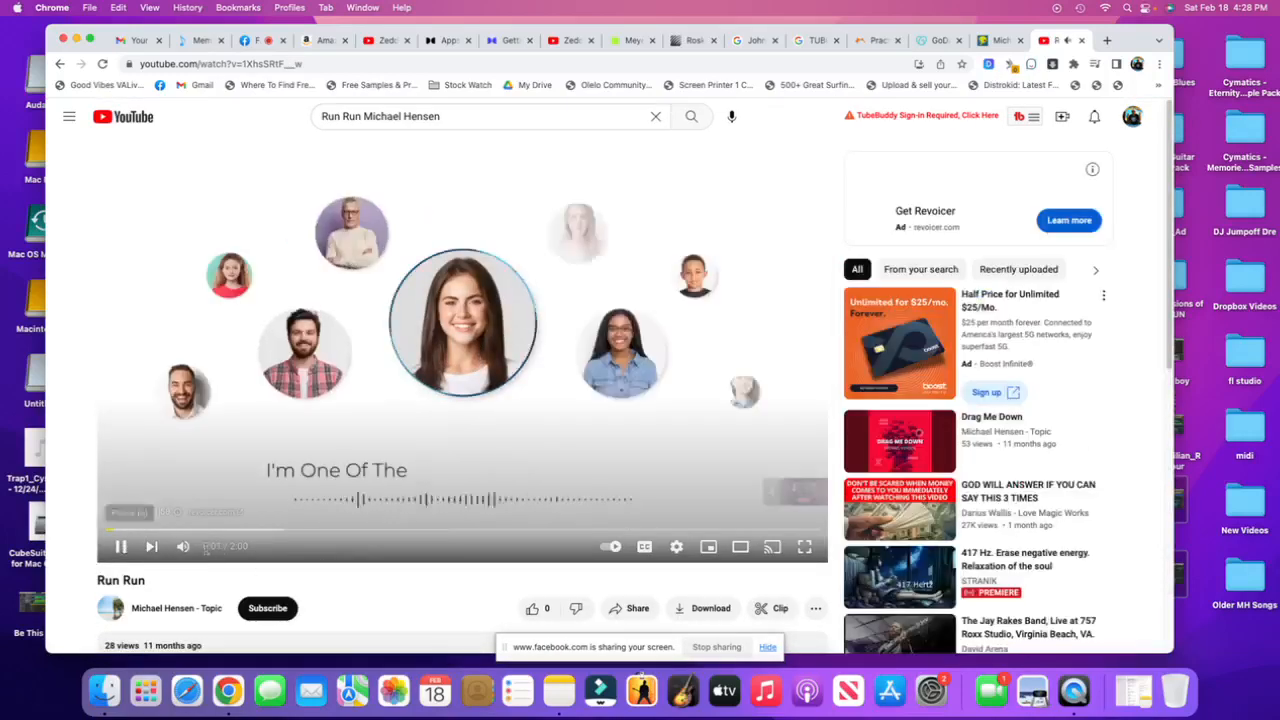
pyautogui.click(185, 549)
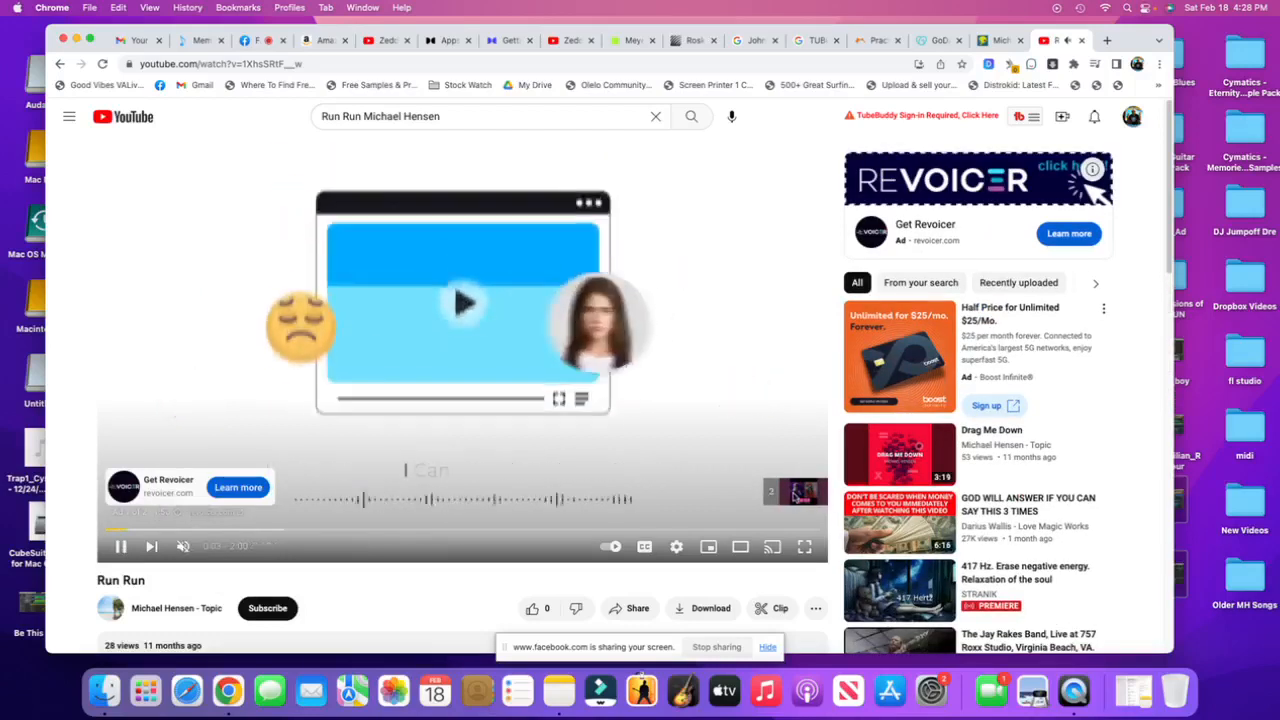
pyautogui.click(792, 494)
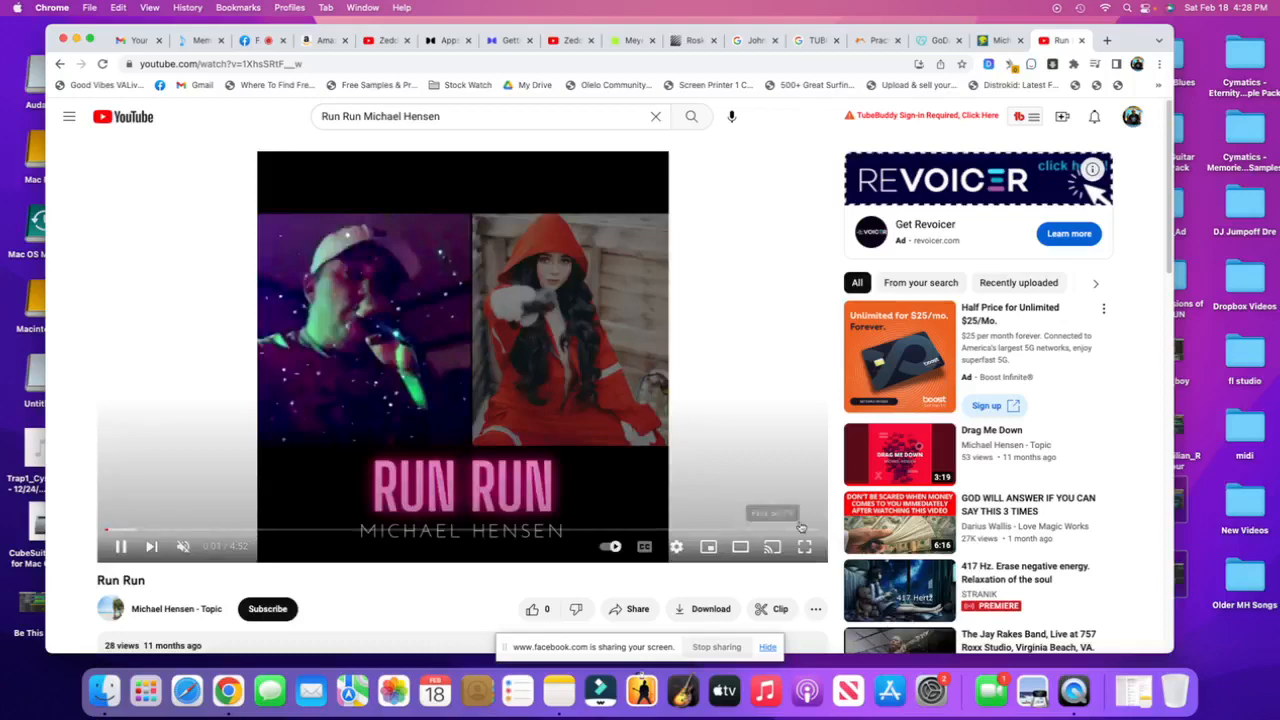
pyautogui.click(813, 532)
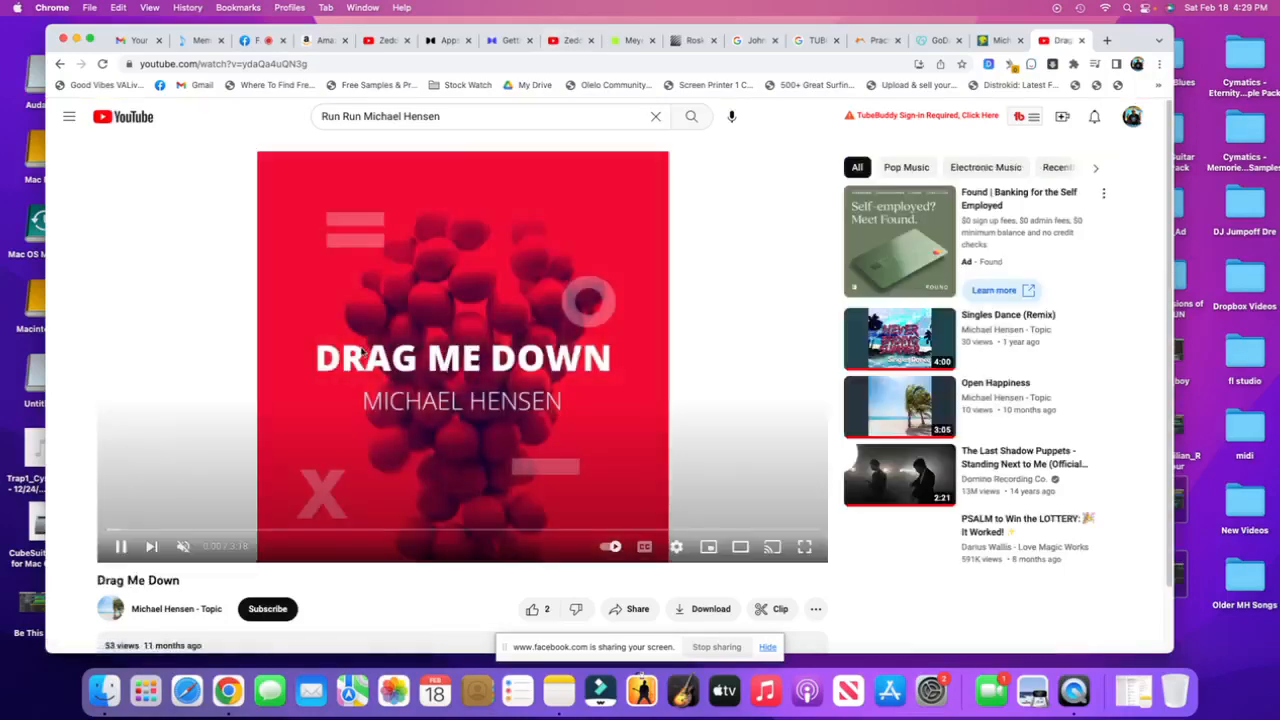
pyautogui.click(120, 546)
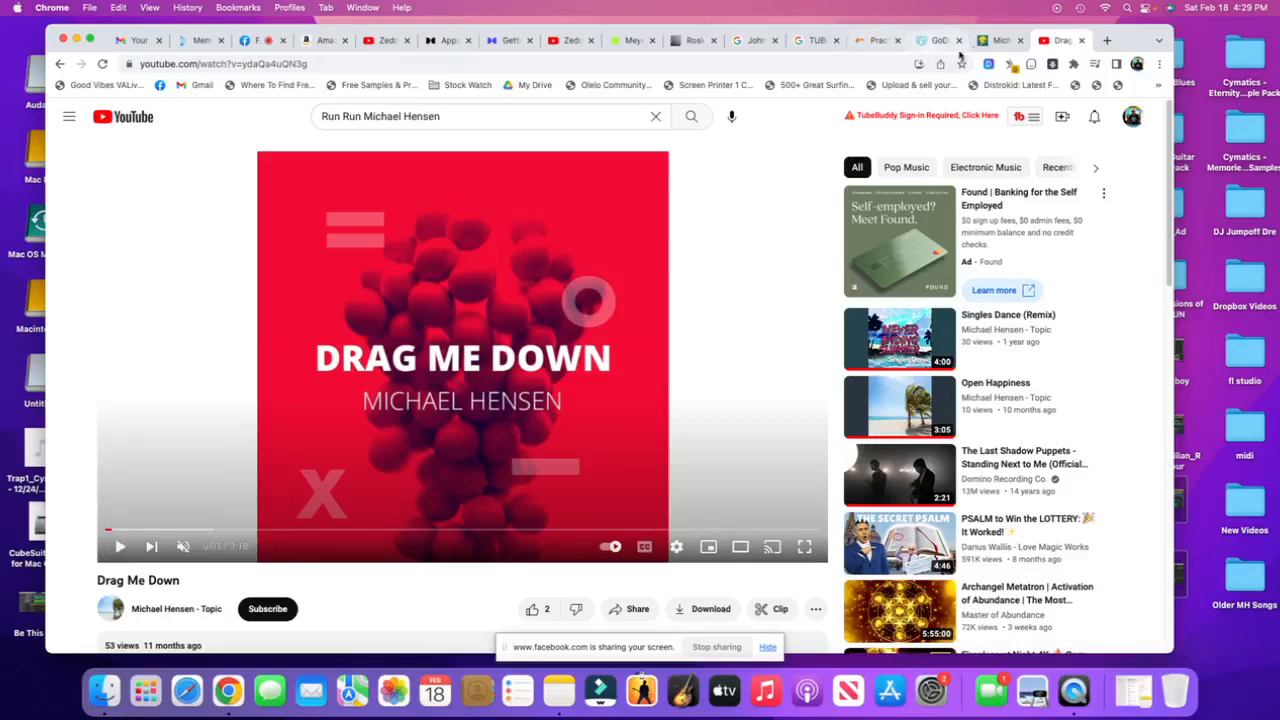
# Step: Go back to the "Run Run" video, check its total duration near the end of playback and close the YouTube tab
pyautogui.click(198, 40)
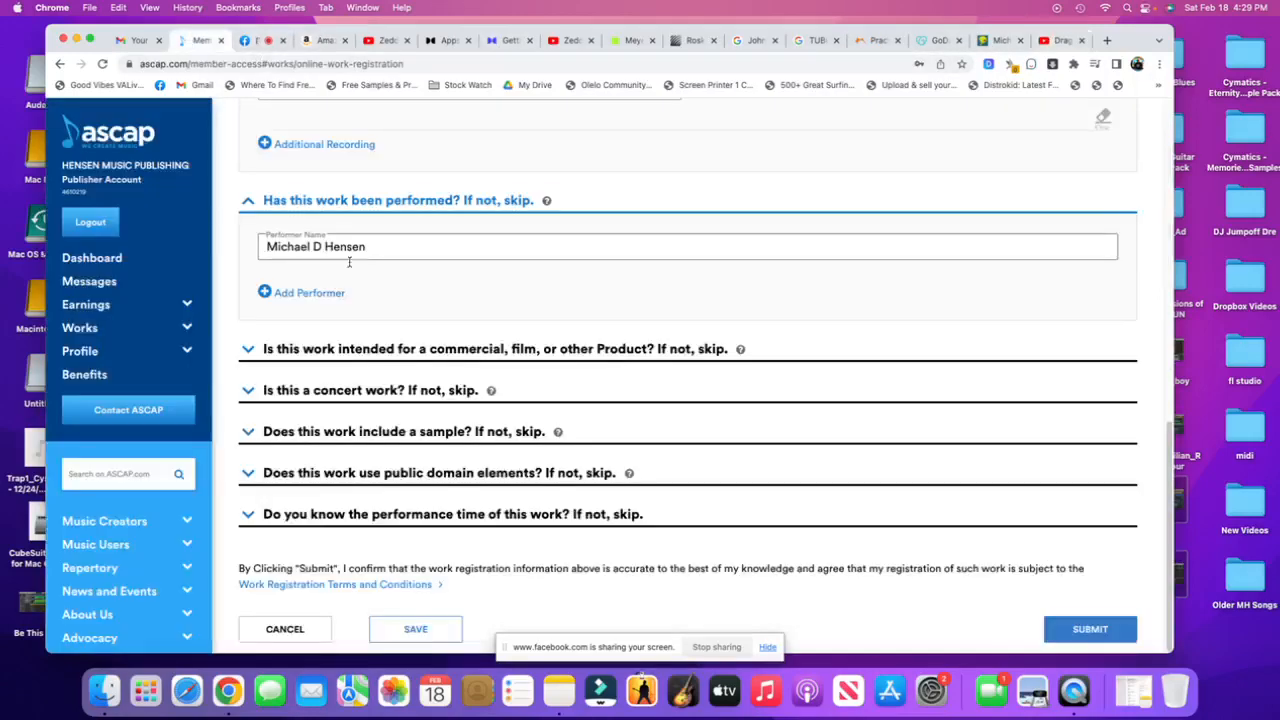
pyautogui.click(1060, 42)
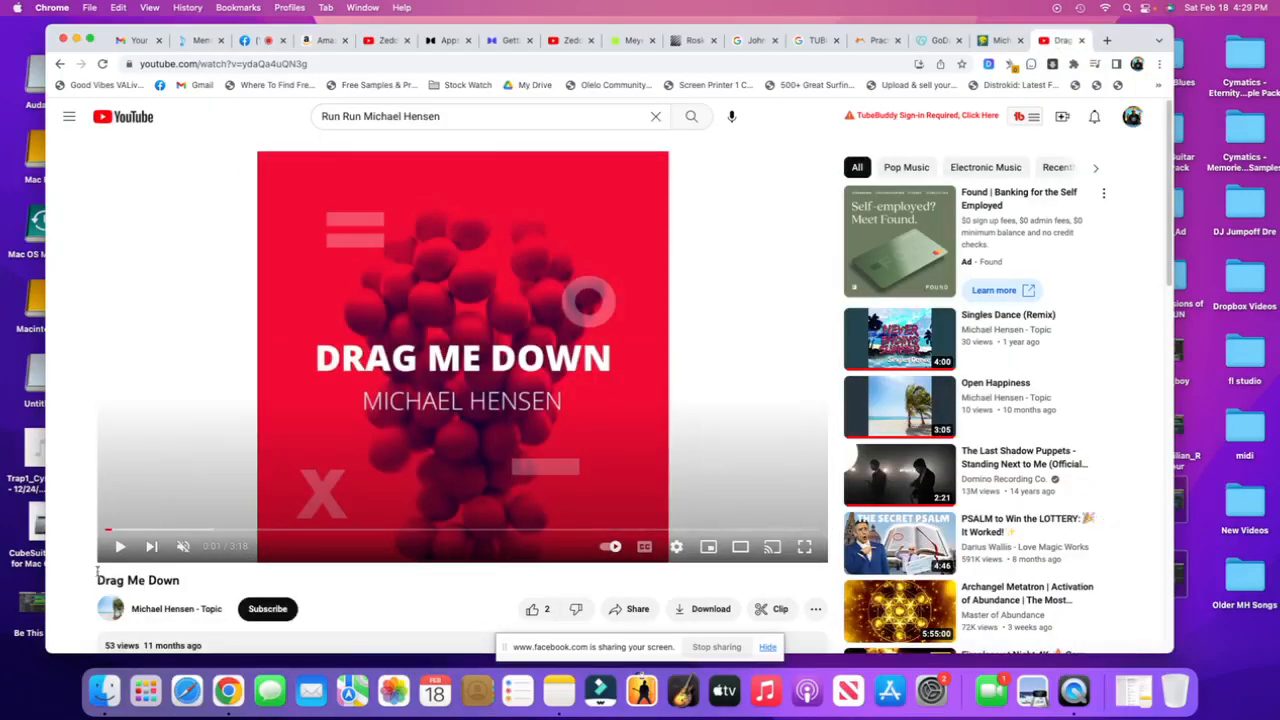
pyautogui.click(59, 63)
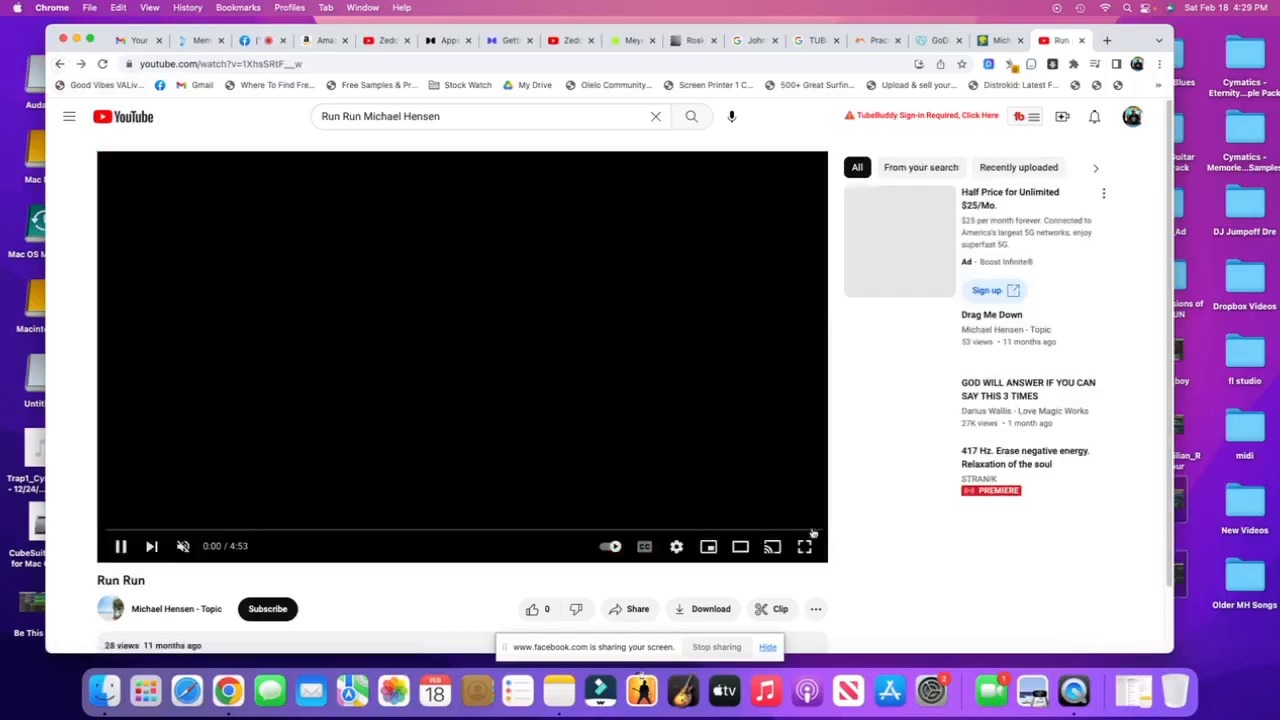
pyautogui.click(815, 532)
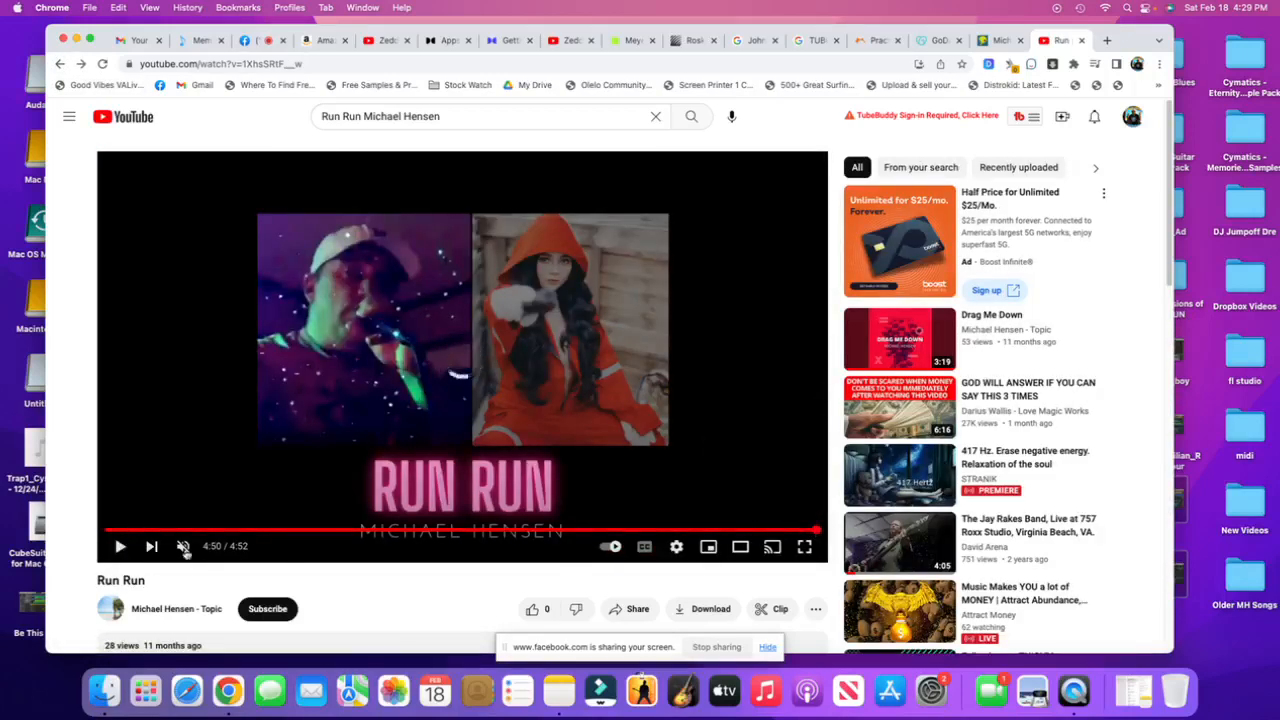
pyautogui.click(1082, 40)
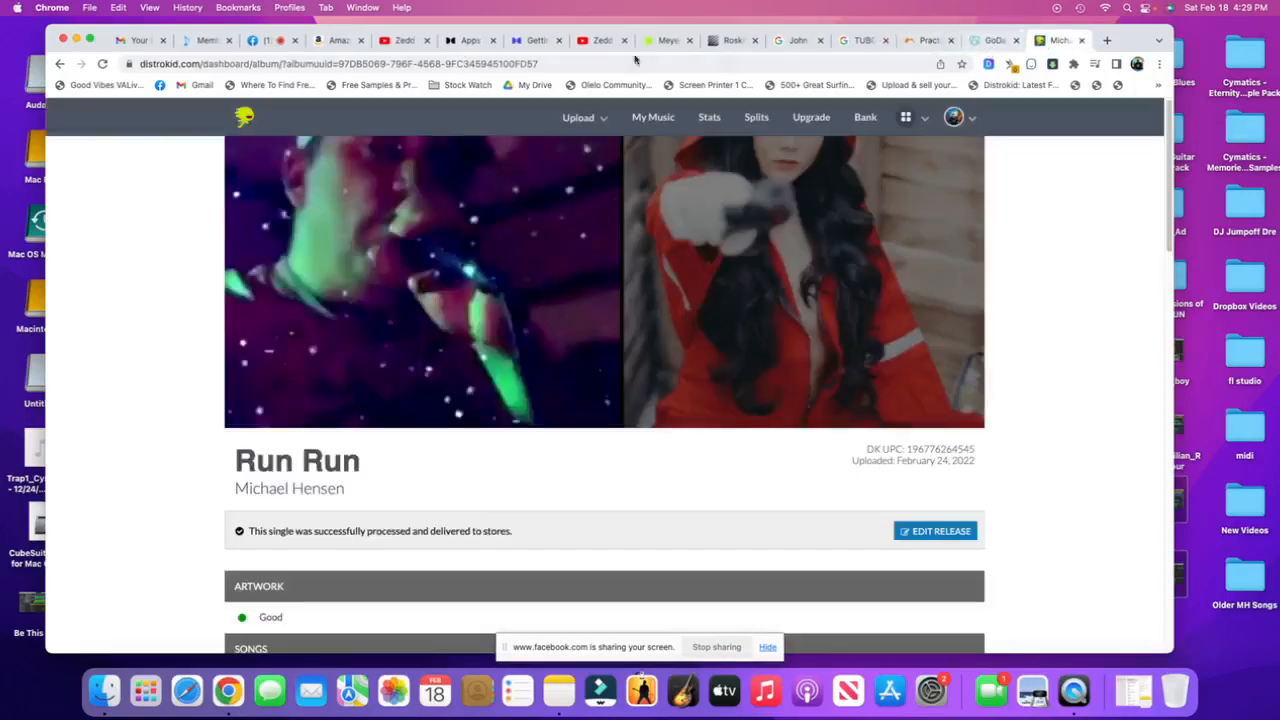
# Step: Return to the ASCAP registration form, expand the performance time section and set the duration to 0:4:52
pyautogui.click(210, 42)
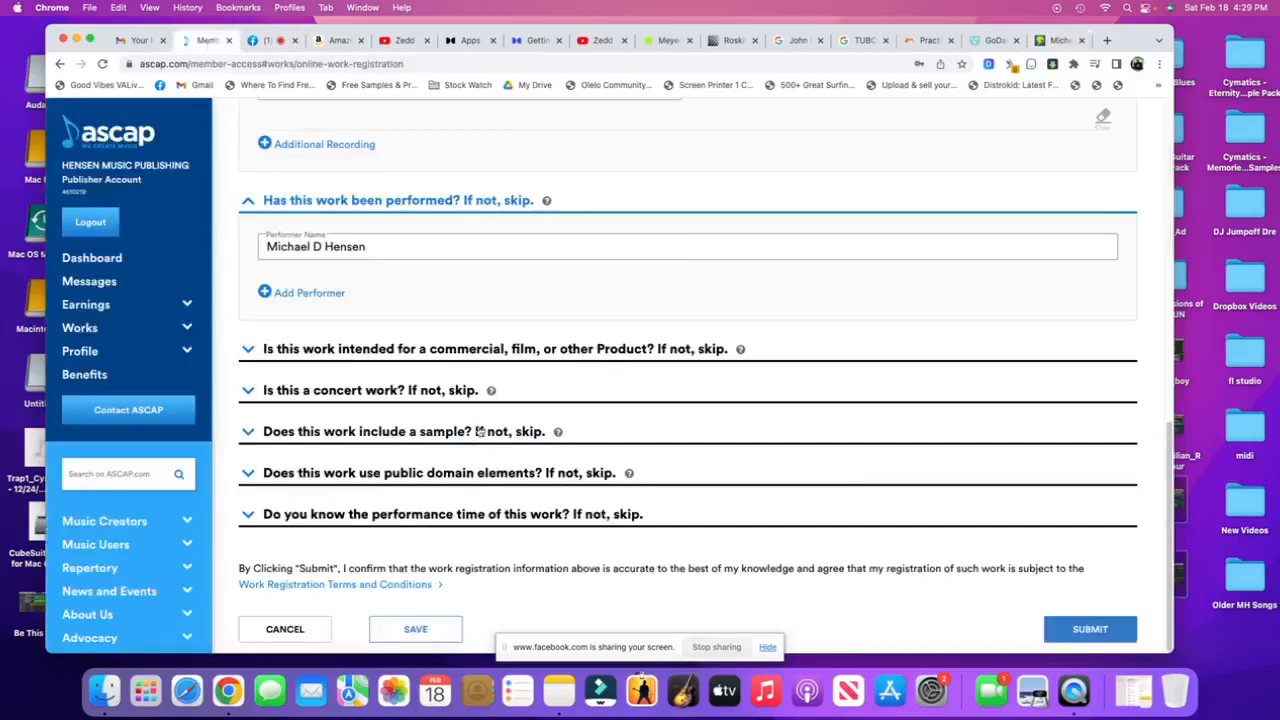
pyautogui.click(478, 514)
pyautogui.click(413, 464)
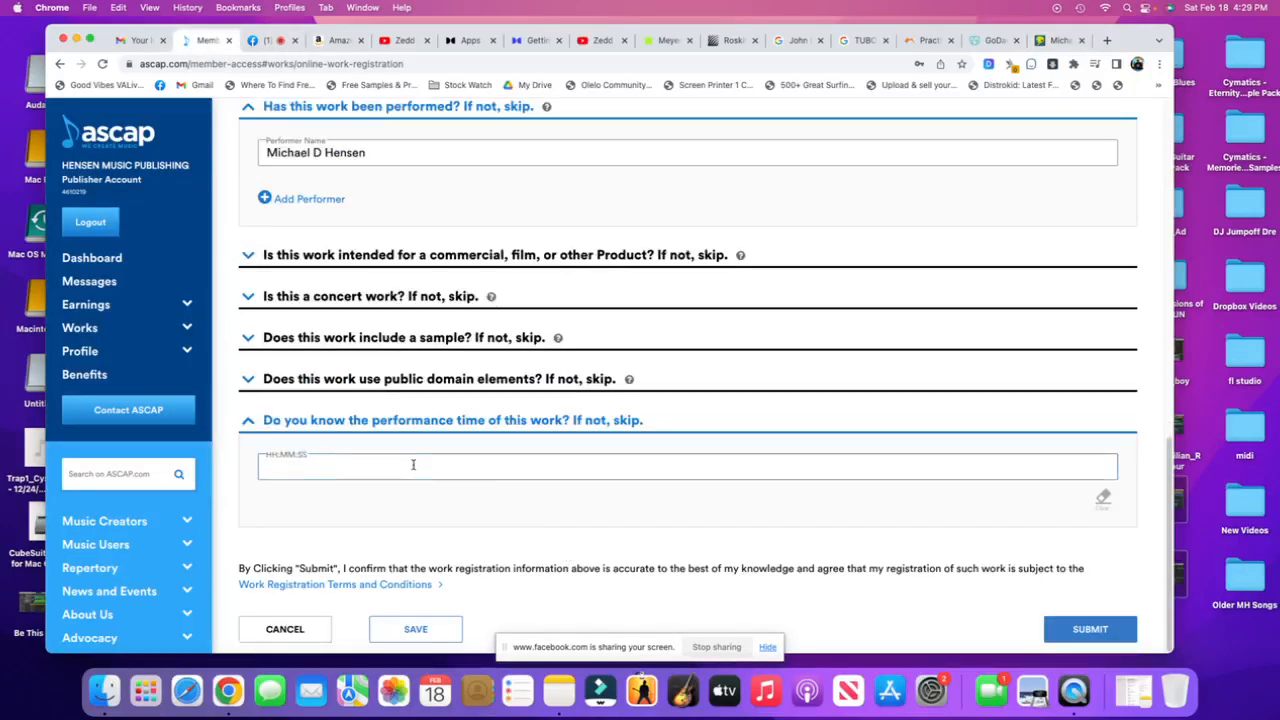
pyautogui.write('0:4:52')
# Step: Review the completed writer, publisher, recording and performer details and submit the work registration
pyautogui.scroll(15, 950, 565)
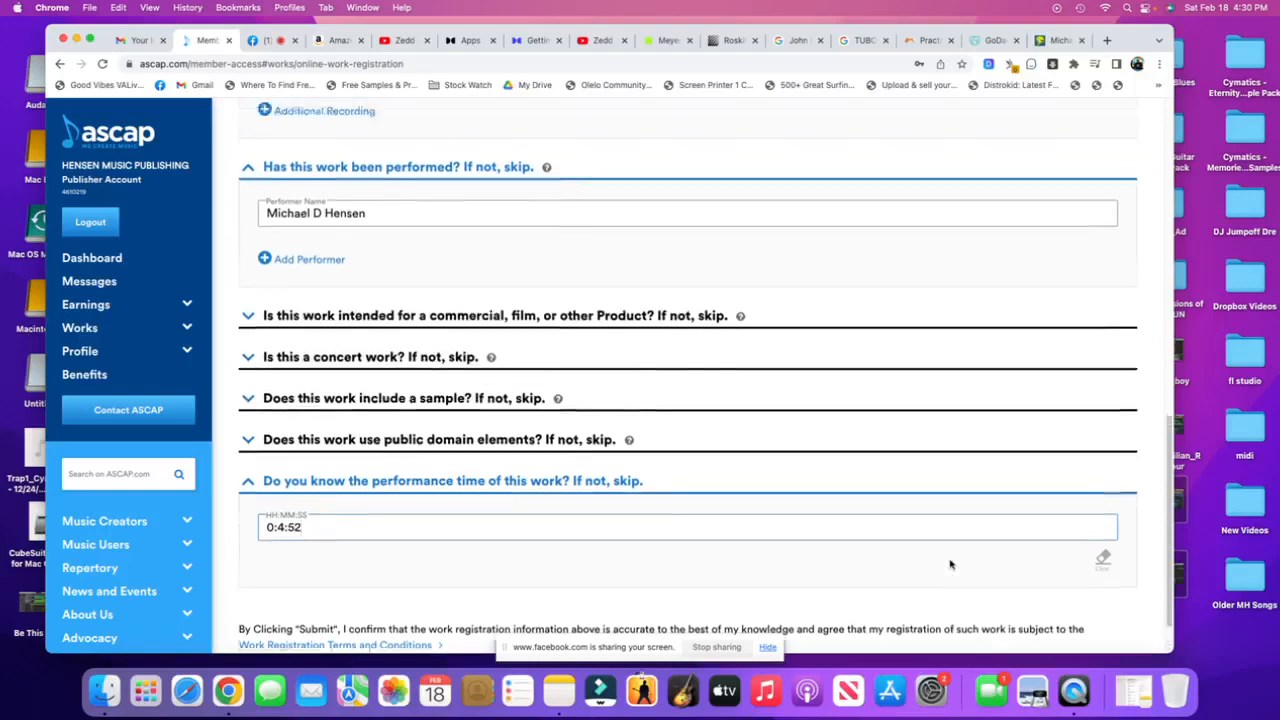
pyautogui.scroll(-15, 950, 565)
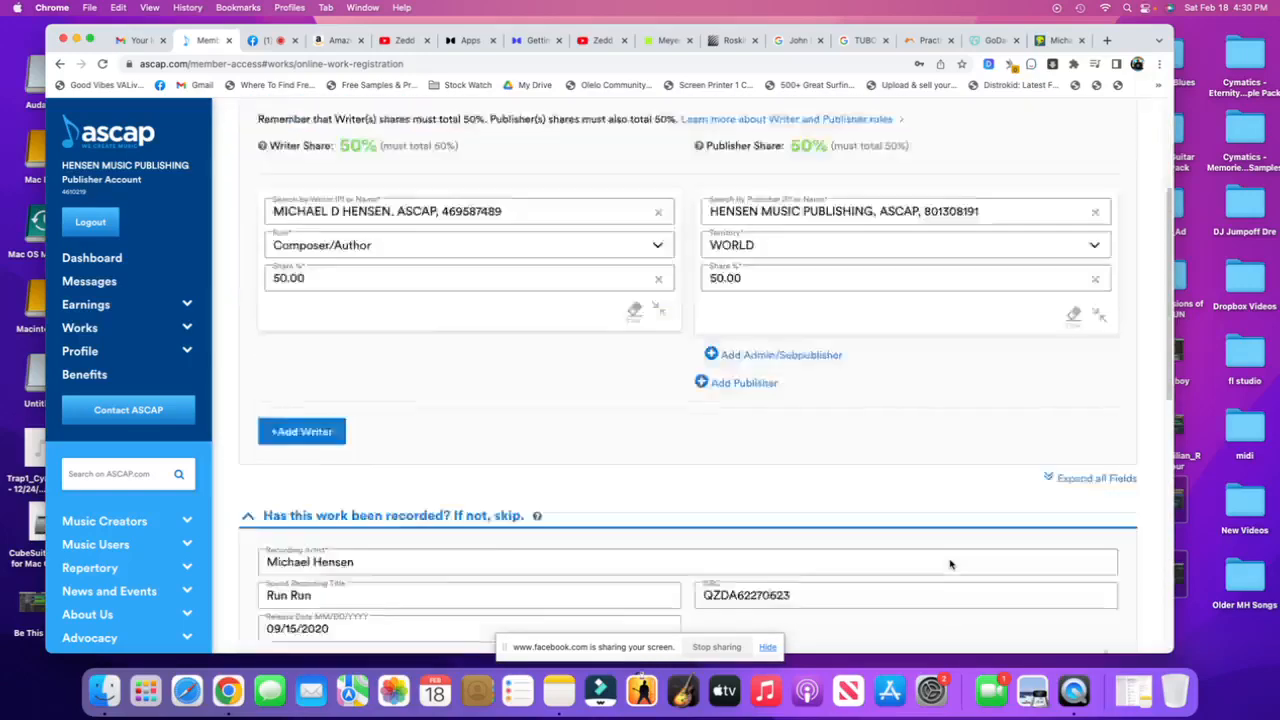
pyautogui.click(1085, 628)
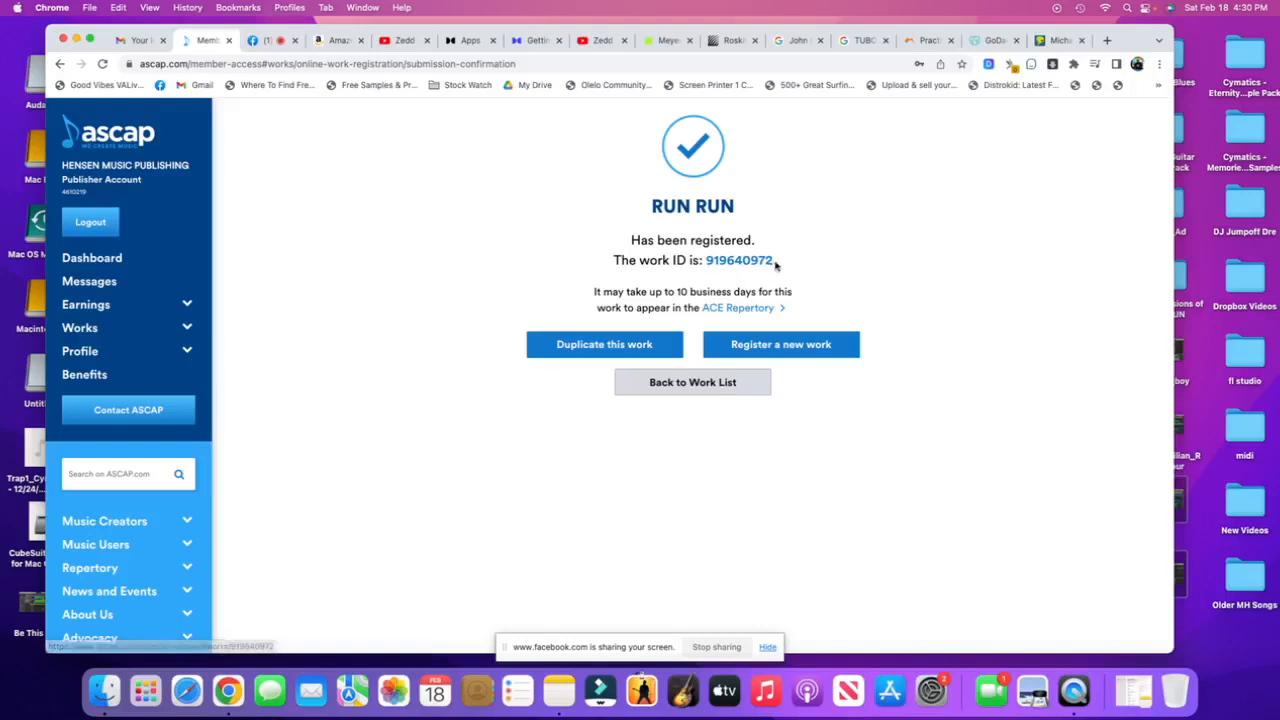
# Step: Highlight the work ID of the registered song and switch to the Facebook live dashboard tab
pyautogui.moveTo(776, 262); pyautogui.dragTo(705, 262)
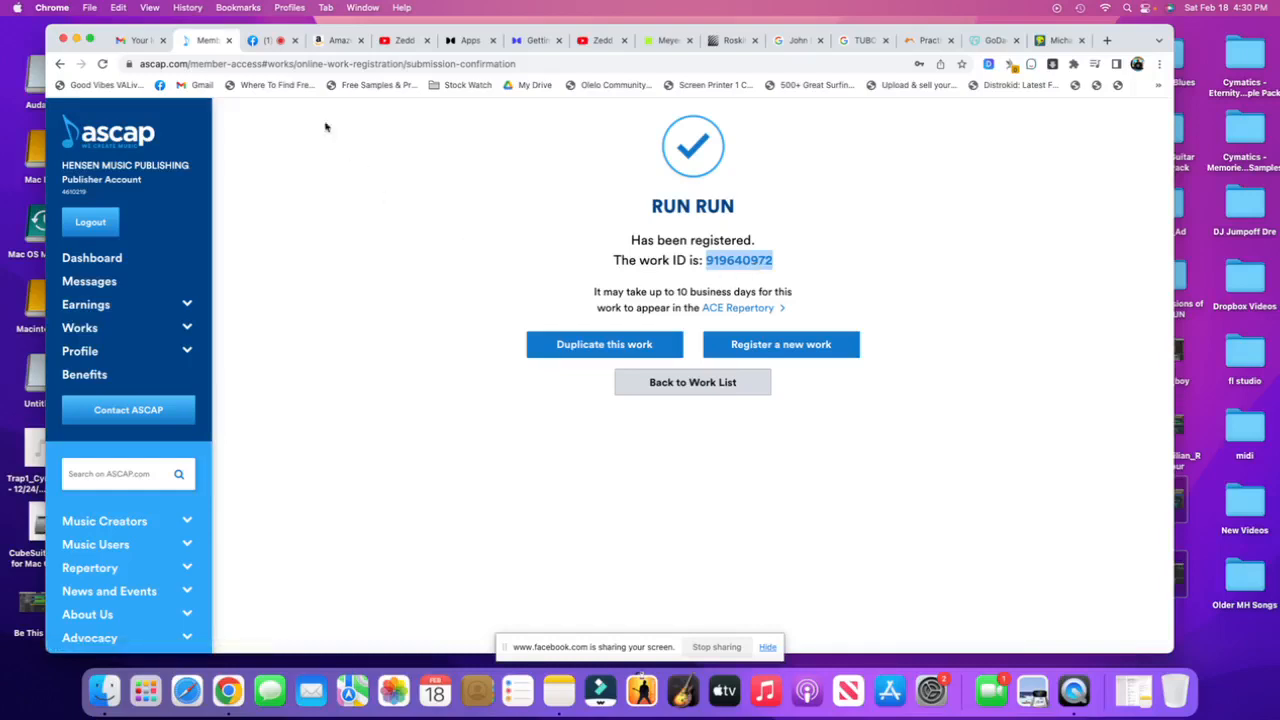
pyautogui.click(268, 47)
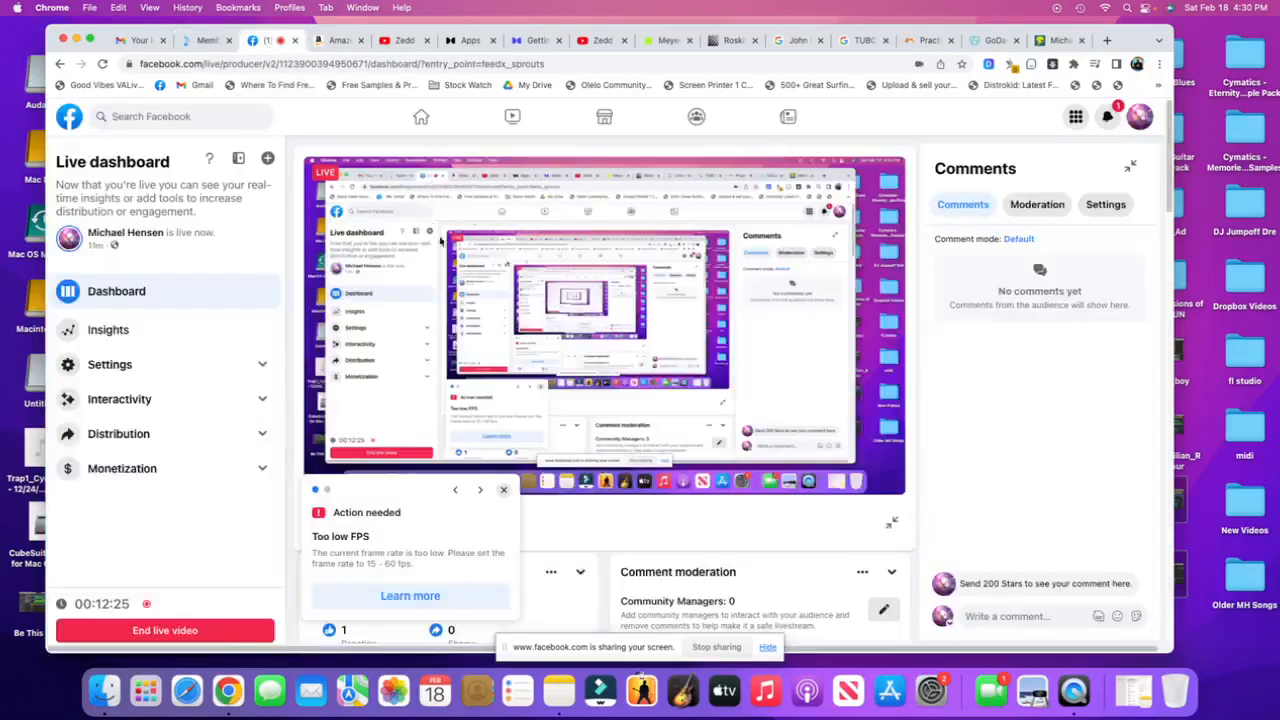